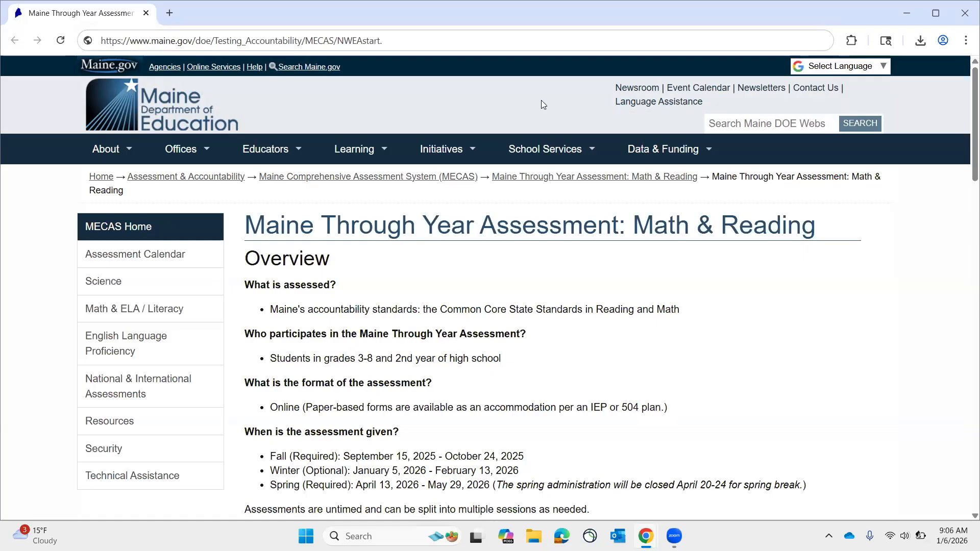
# Go to the NWEA start site at start.mapnwea.org.
pyautogui.click(414, 35)
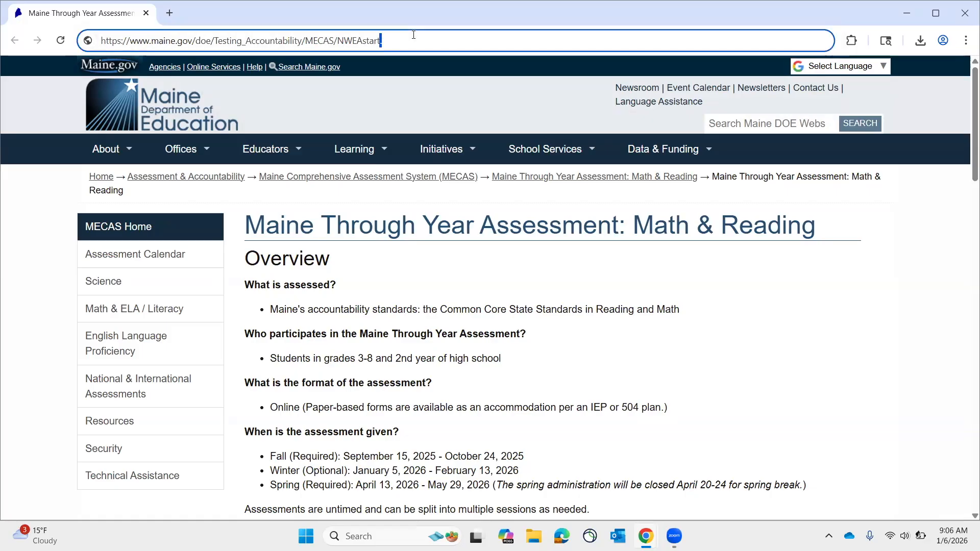
pyautogui.press('BackSpace')
pyautogui.press('BackSpace')
pyautogui.press('BackSpace')
pyautogui.press('BackSpace')
pyautogui.press('BackSpace')
pyautogui.press('BackSpace')
pyautogui.press('BackSpace')
pyautogui.press('BackSpace')
pyautogui.press('BackSpace')
pyautogui.press('BackSpace')
pyautogui.press('BackSpace')
pyautogui.press('BackSpace')
pyautogui.press('BackSpace')
pyautogui.press('BackSpace')
pyautogui.press('BackSpace')
pyautogui.press('BackSpace')
pyautogui.press('BackSpace')
pyautogui.press('BackSpace')
pyautogui.press('BackSpace')
pyautogui.press('BackSpace')
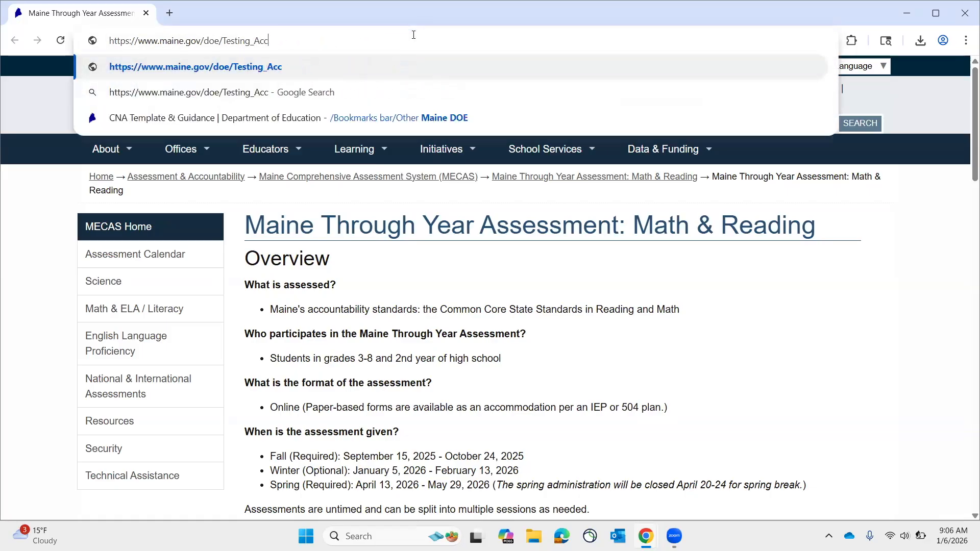
pyautogui.press('BackSpace')
pyautogui.press('BackSpace')
pyautogui.press('BackSpace')
pyautogui.press('BackSpace')
pyautogui.press('BackSpace')
pyautogui.press('BackSpace')
pyautogui.press('BackSpace')
pyautogui.press('BackSpace')
pyautogui.press('BackSpace')
pyautogui.press('BackSpace')
pyautogui.press('BackSpace')
pyautogui.press('BackSpace')
pyautogui.press('BackSpace')
pyautogui.press('BackSpace')
pyautogui.press('BackSpace')
pyautogui.press('BackSpace')
pyautogui.press('BackSpace')
pyautogui.press('BackSpace')
pyautogui.press('BackSpace')
pyautogui.press('BackSpace')
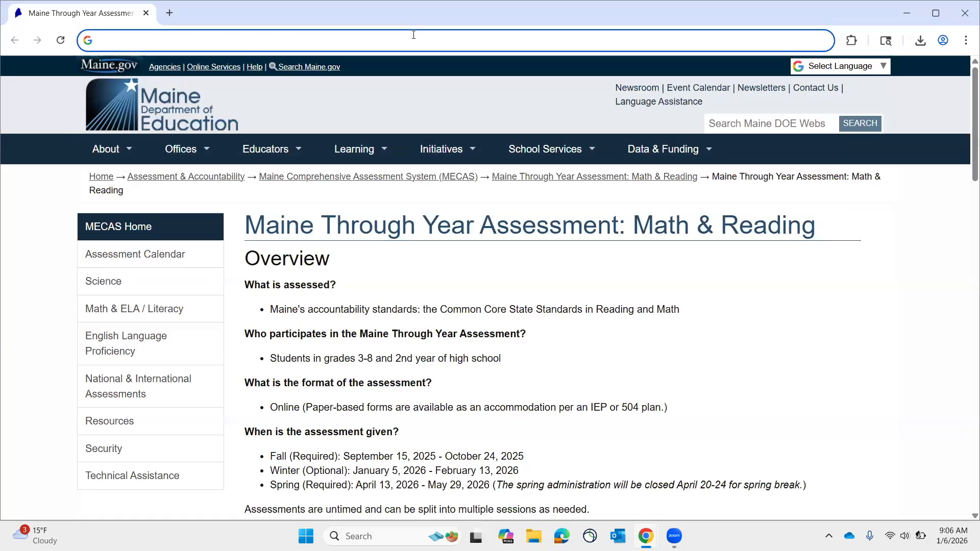
pyautogui.write('start.map')
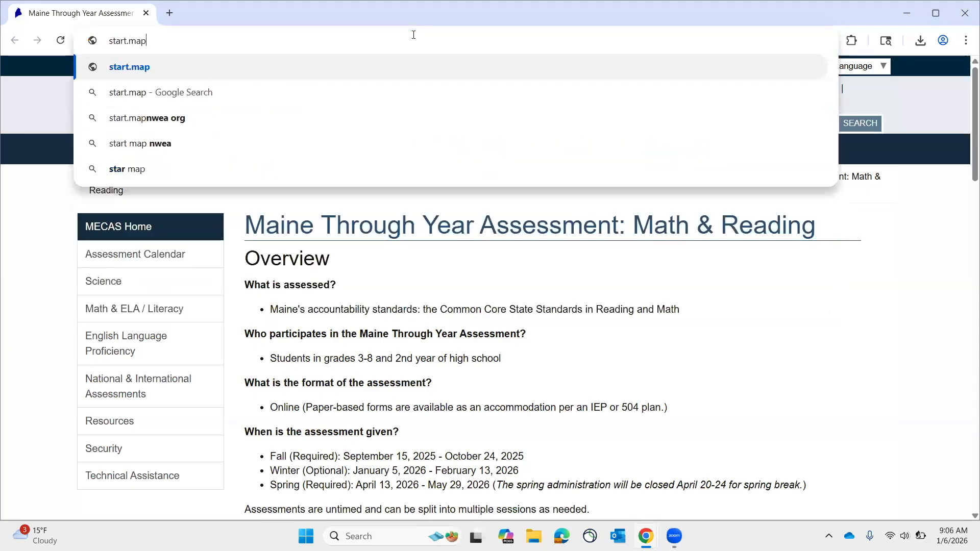
pyautogui.write('nwea')
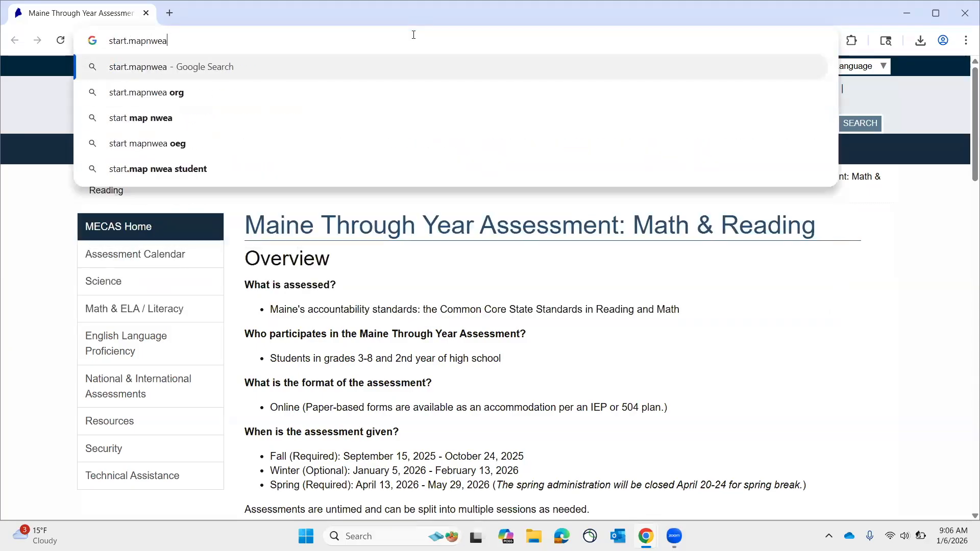
pyautogui.write('.org')
pyautogui.press('Return')
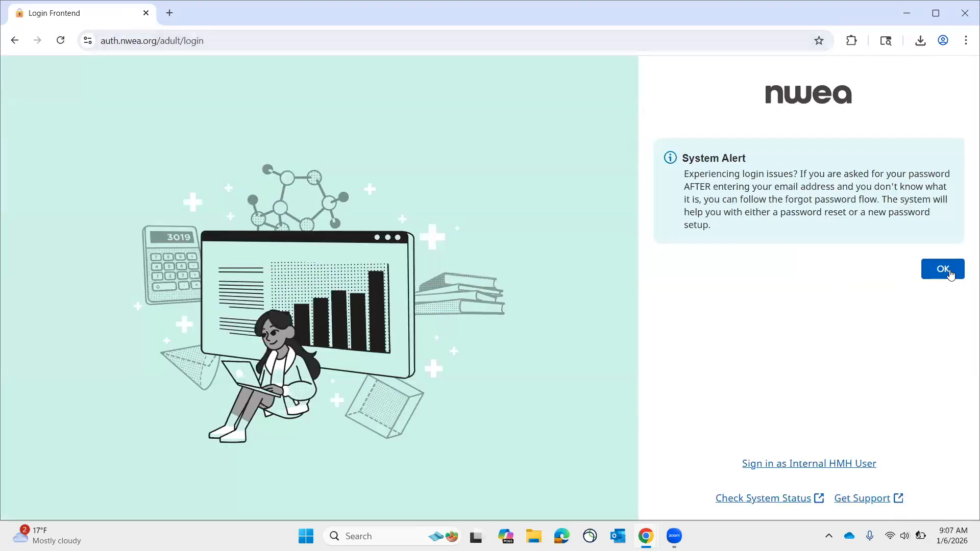
# Dismiss the system alert and sign in to NWEA with the account e-mail and the saved account password.
pyautogui.click(950, 275)
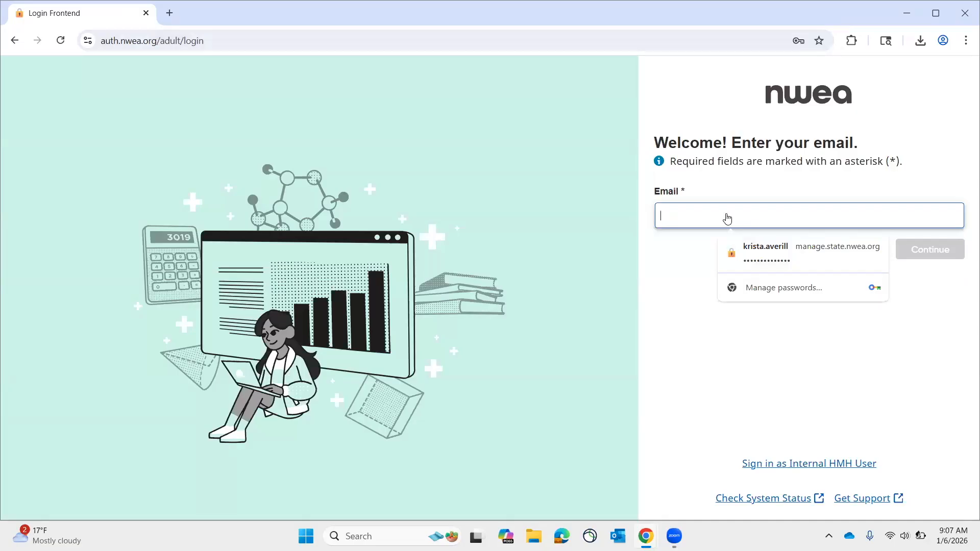
pyautogui.click(768, 258)
pyautogui.write('@maine.gov')
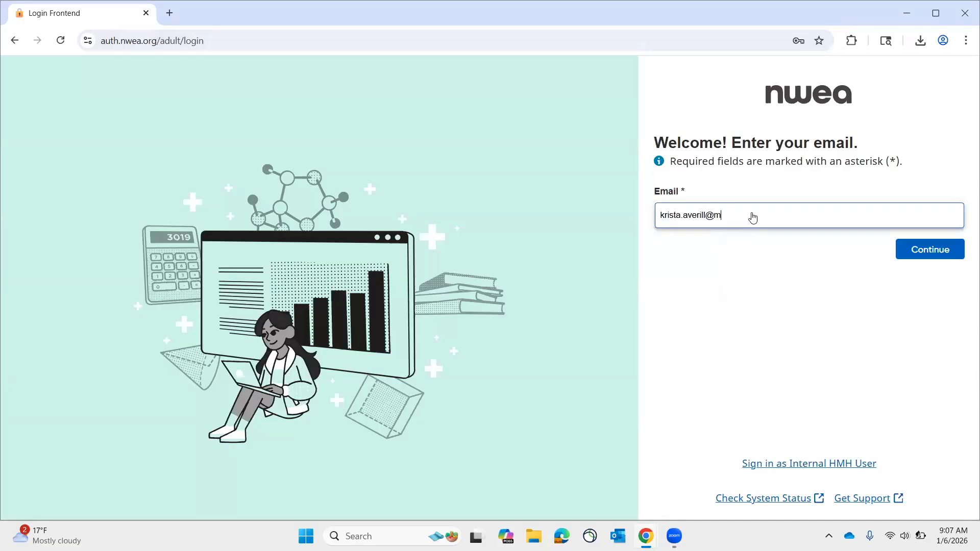
pyautogui.click(934, 248)
pyautogui.click(822, 265)
pyautogui.click(774, 296)
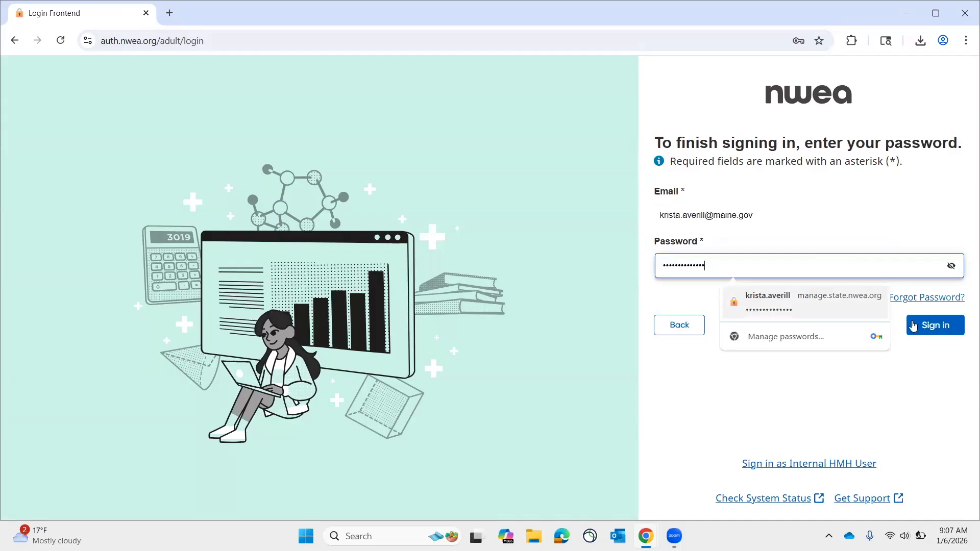
pyautogui.press('Return')
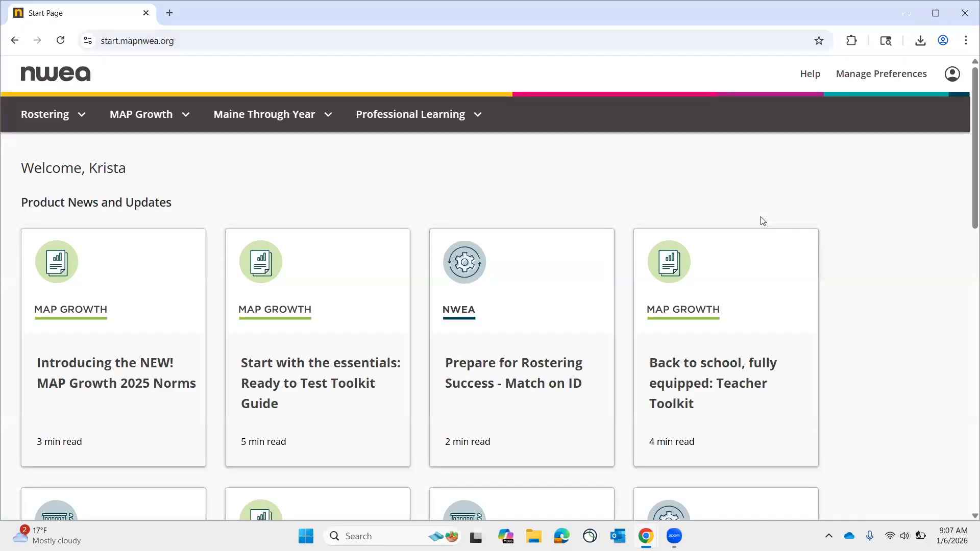
# Open the Maine Through Year Acacia Landing Page and go to Monitor Test from its shortcuts.
pyautogui.click(281, 115)
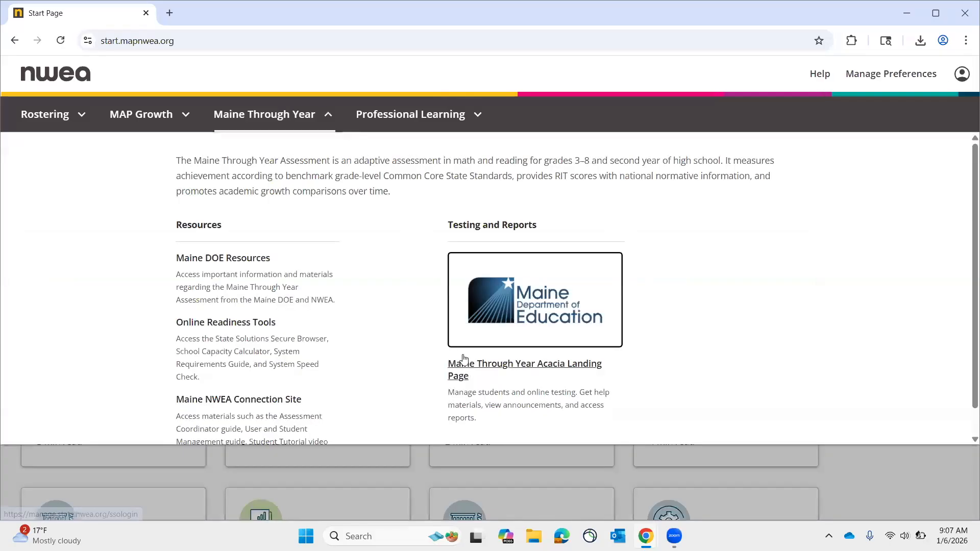
pyautogui.click(516, 312)
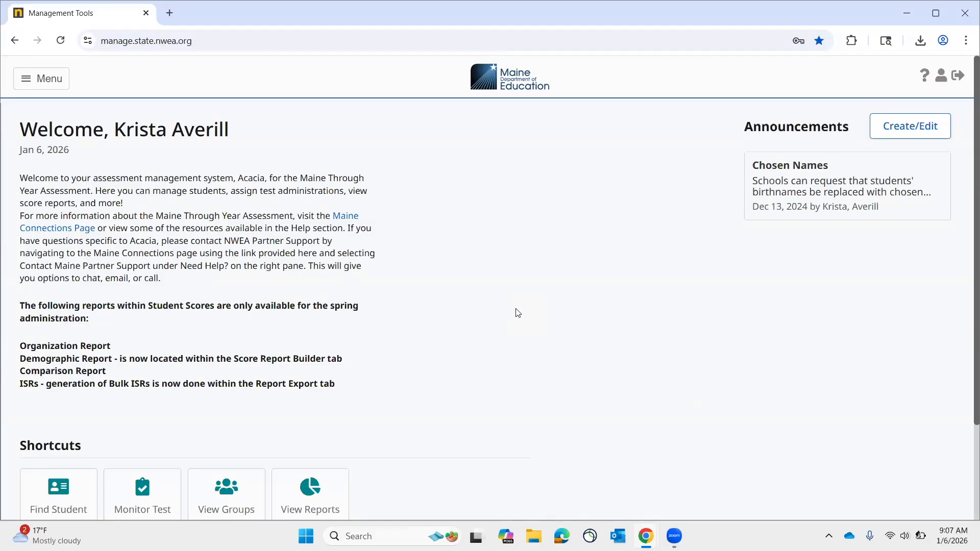
pyautogui.click(28, 79)
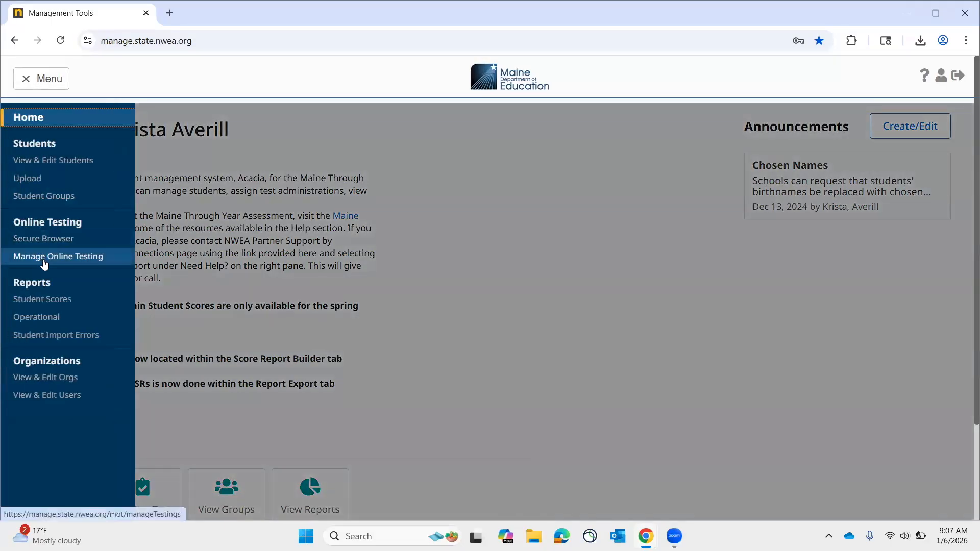
pyautogui.click(388, 263)
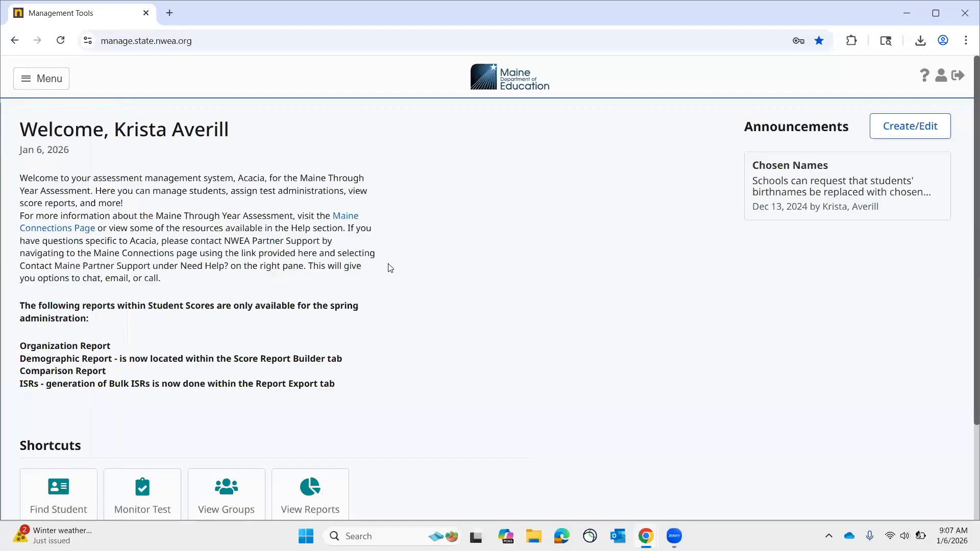
pyautogui.scroll(-3, 388, 263)
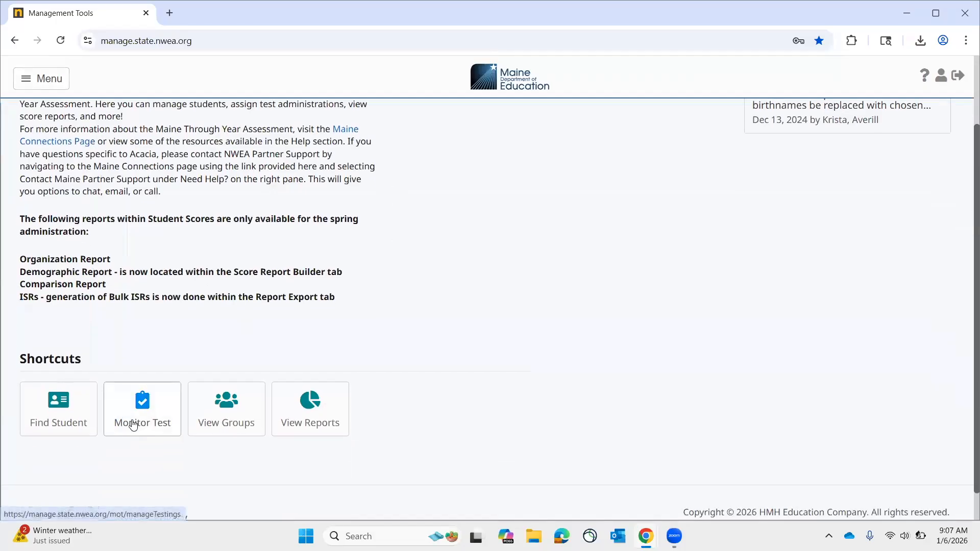
pyautogui.scroll(-1, 133, 425)
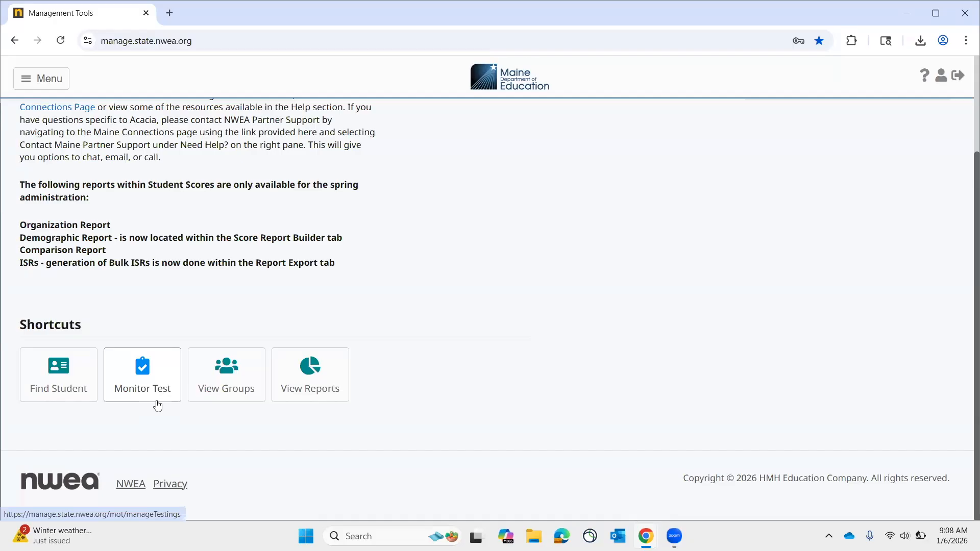
pyautogui.click(158, 405)
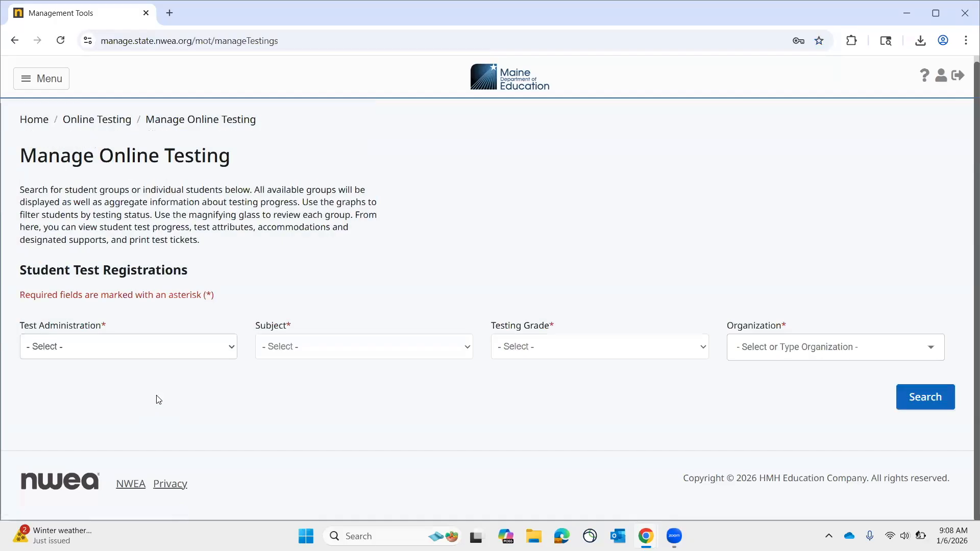
# Search student test registrations for Maine Through Year Winter 2026, Reading, Grade 4, at MAINE DOE DEMO SCHOOL (9909).
pyautogui.click(156, 348)
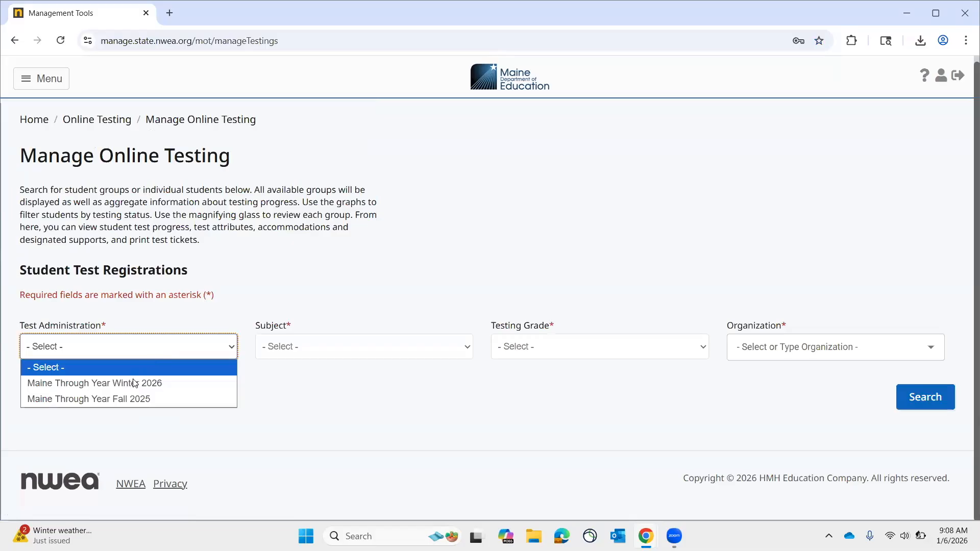
pyautogui.click(137, 387)
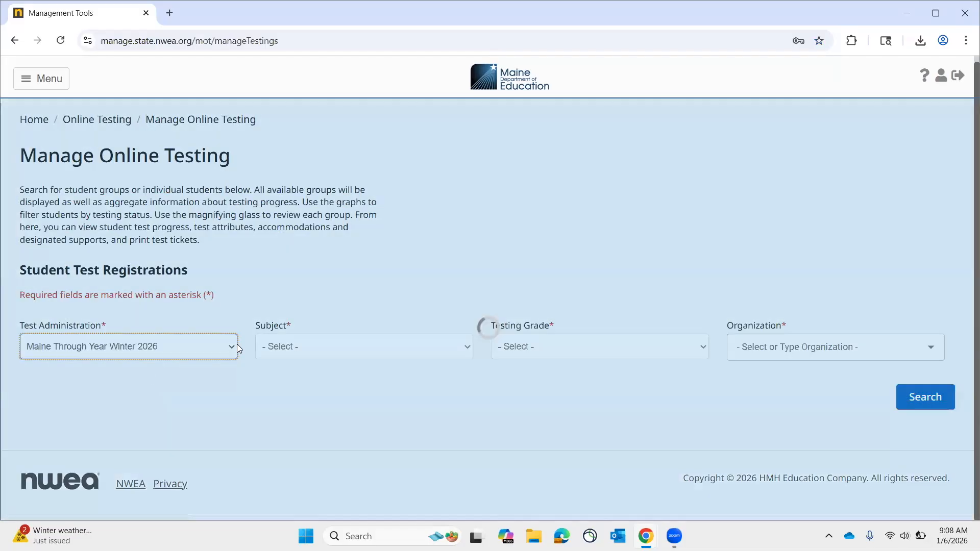
pyautogui.click(284, 348)
pyautogui.click(279, 399)
pyautogui.click(528, 349)
pyautogui.click(526, 399)
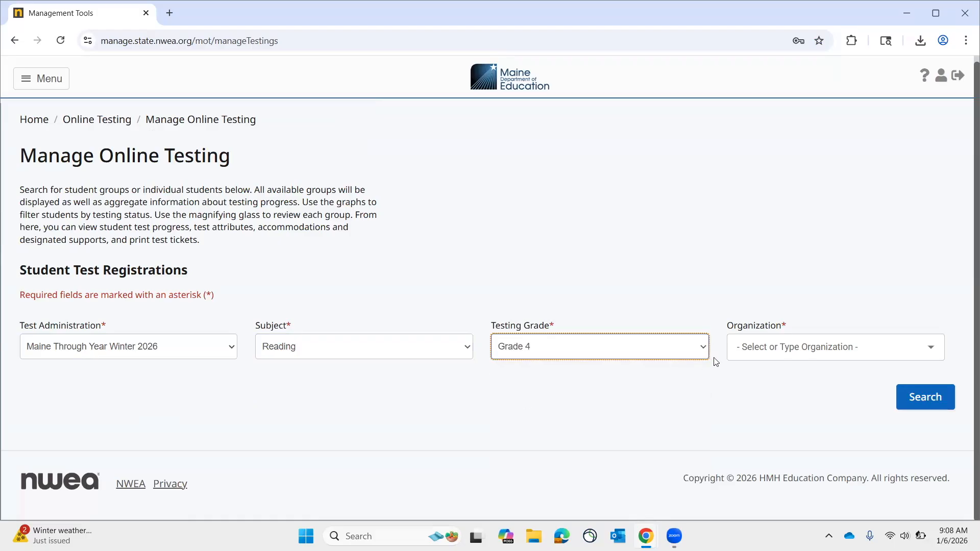
pyautogui.click(758, 345)
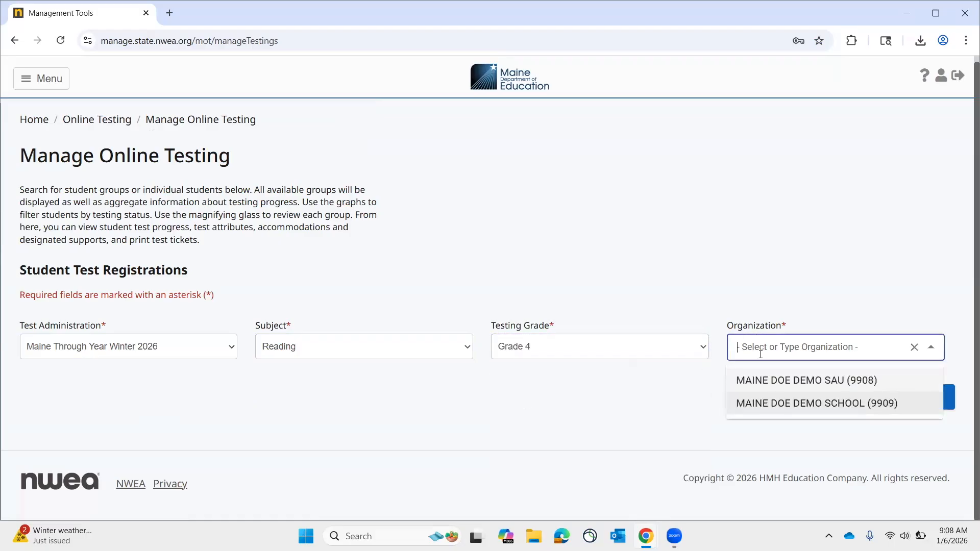
pyautogui.click(770, 403)
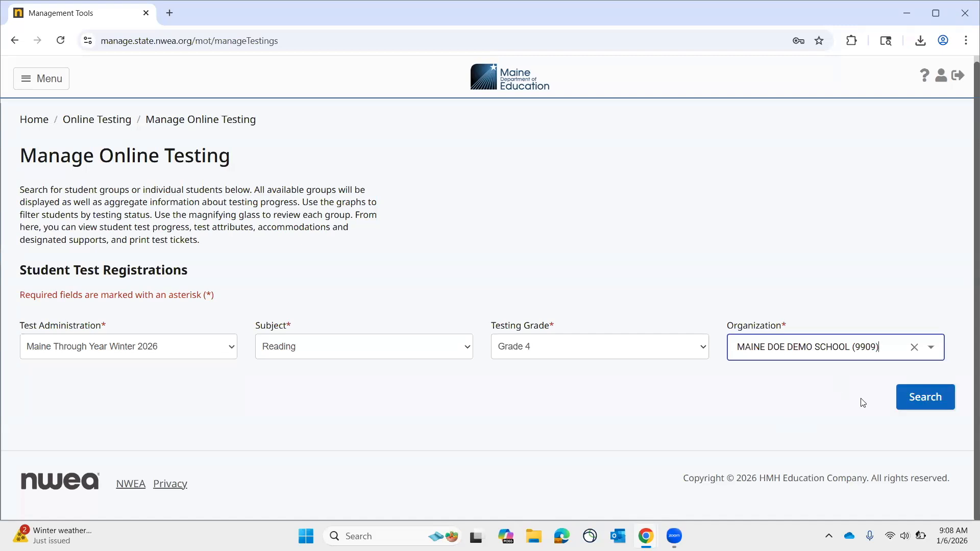
pyautogui.click(912, 407)
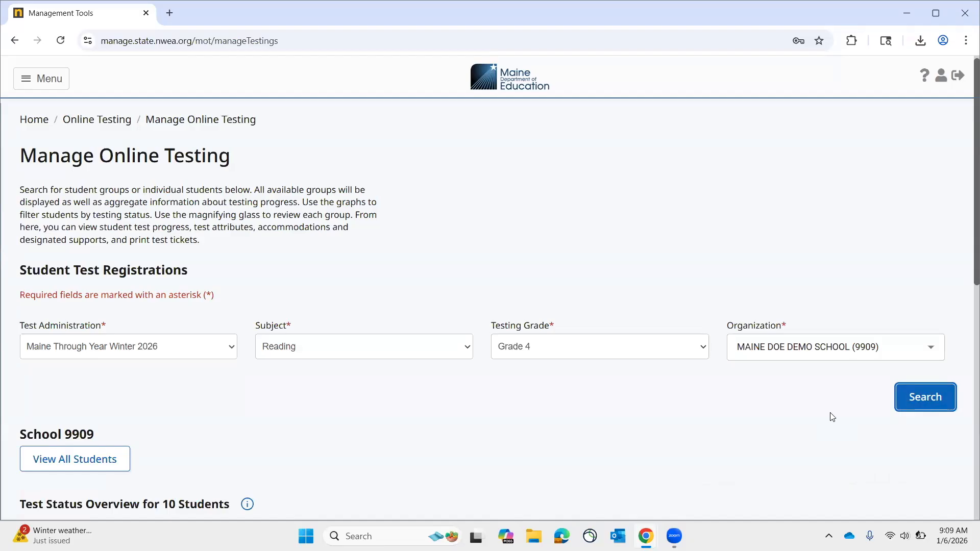
# Show only the students with Alerts in the test status overview and examine the meaning of their test status symbol.
pyautogui.scroll(-5, 833, 417)
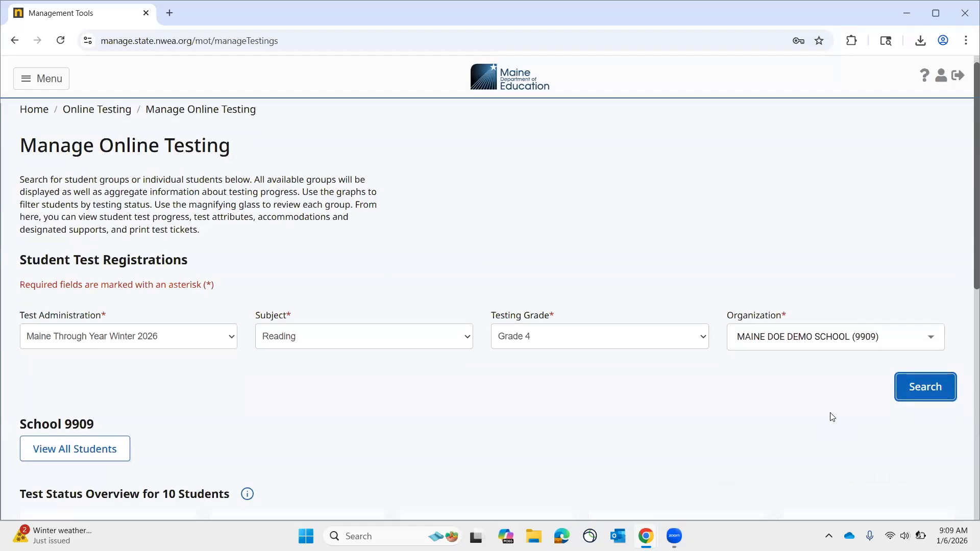
pyautogui.scroll(-2, 832, 417)
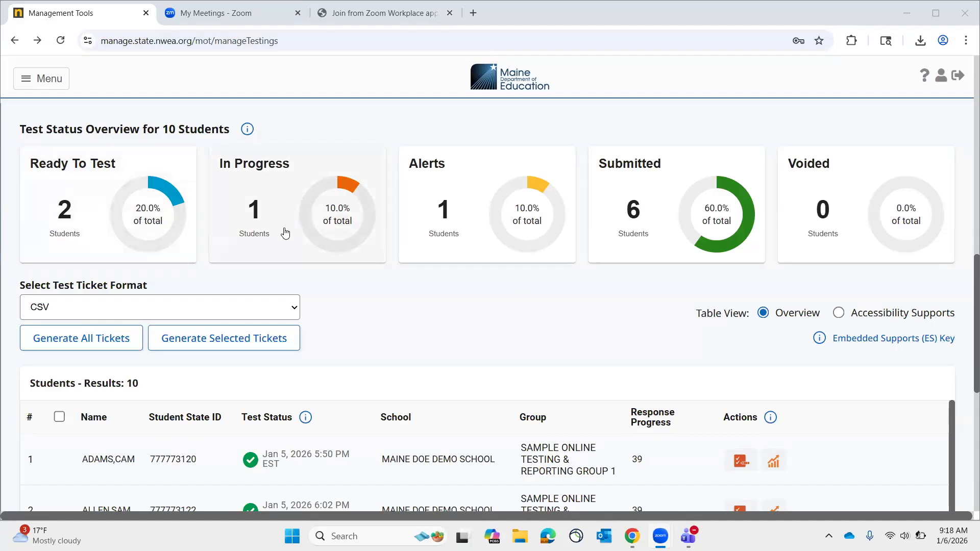
pyautogui.click(477, 211)
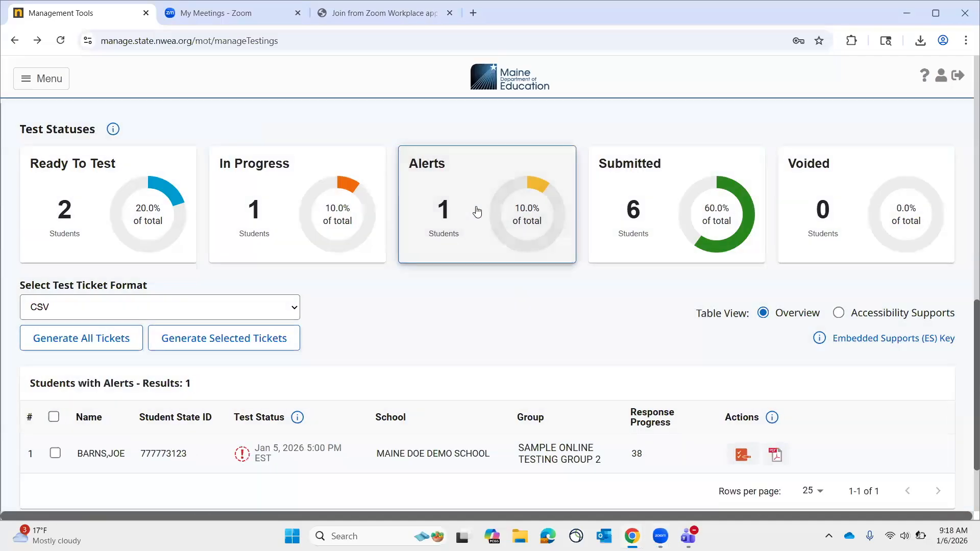
pyautogui.scroll(-2, 459, 327)
pyautogui.scroll(1, 461, 327)
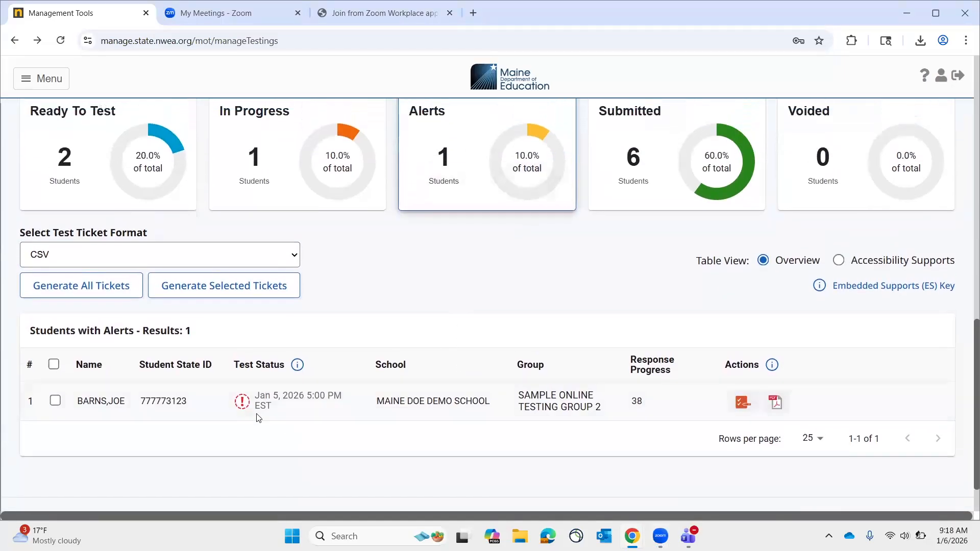
pyautogui.moveTo(243, 407)
pyautogui.scroll(1, 243, 407)
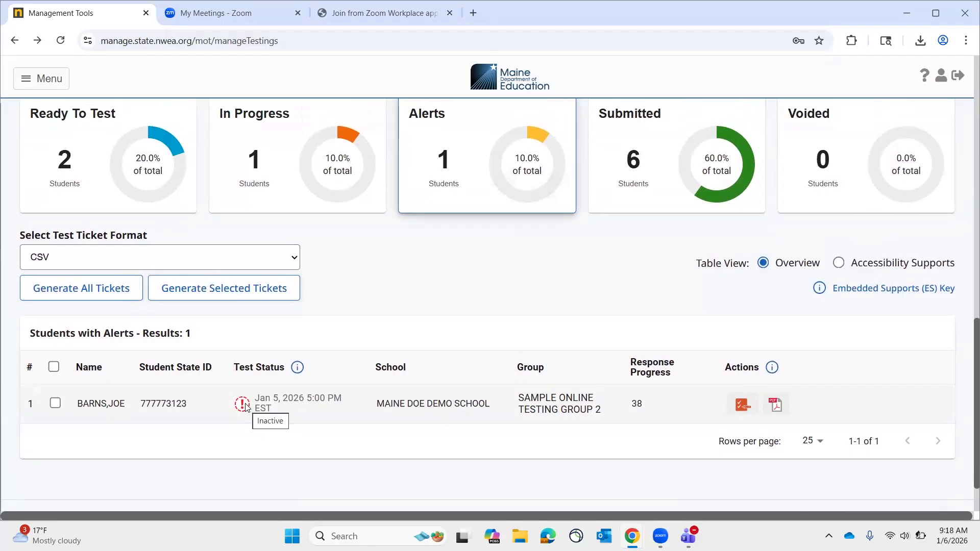
pyautogui.scroll(1, 246, 407)
pyautogui.scroll(1, 246, 406)
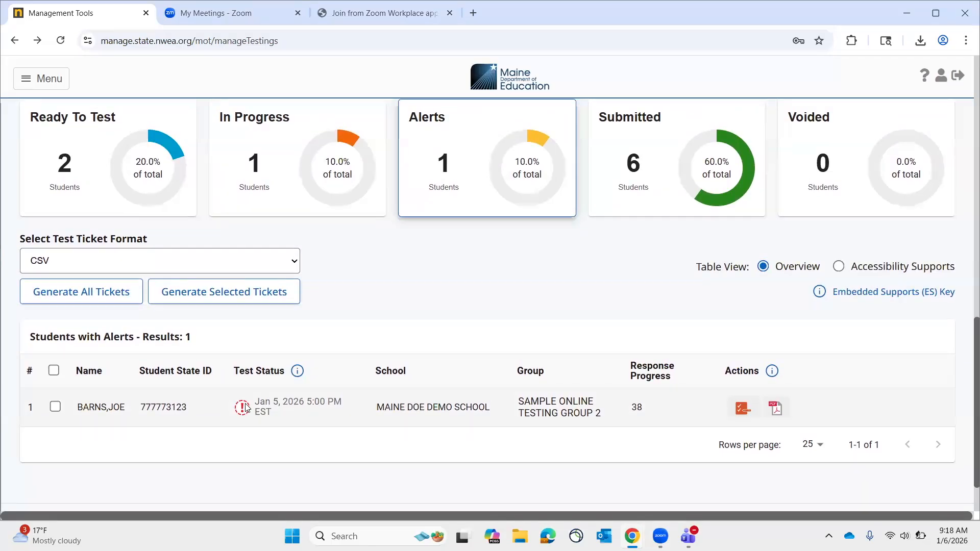
pyautogui.scroll(1, 246, 407)
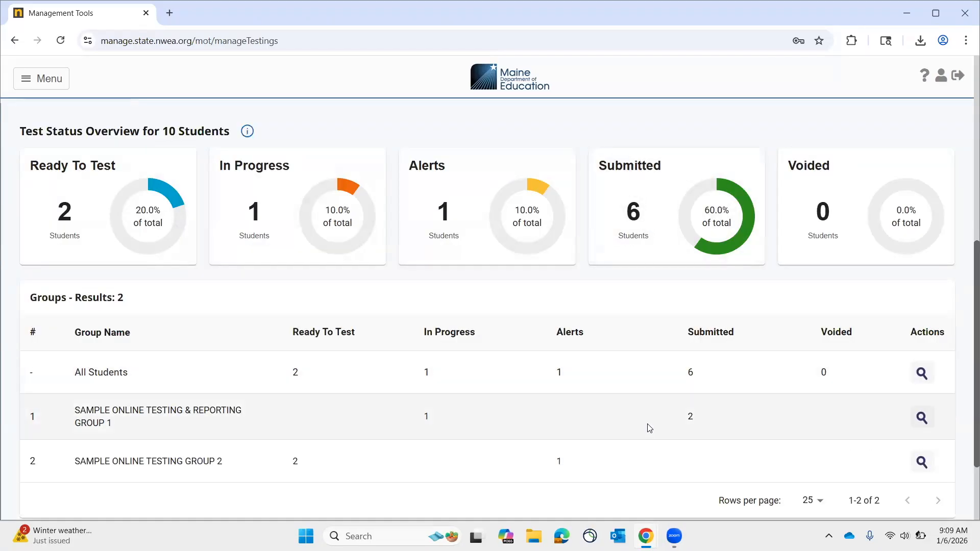
# Open the details of the All Students group and review its student results list.
pyautogui.scroll(-1, 649, 428)
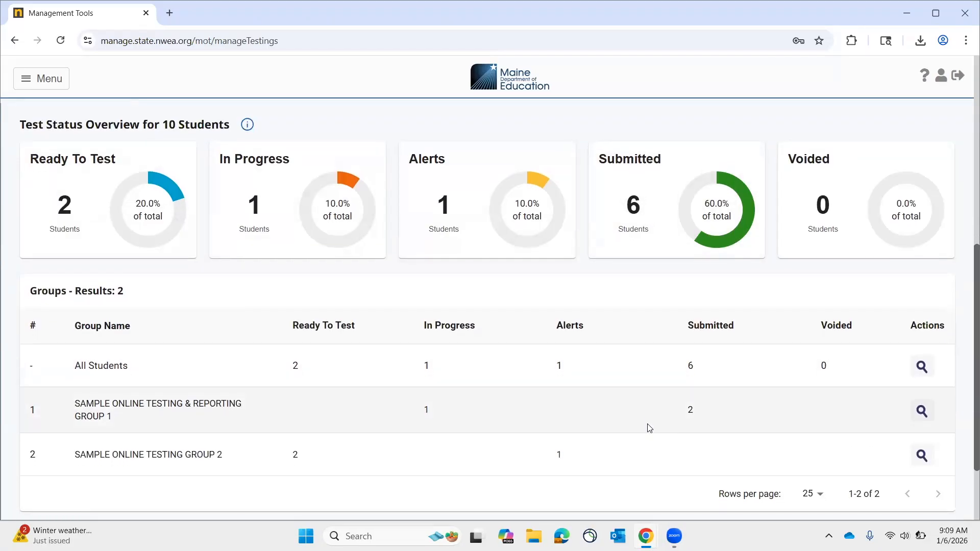
pyautogui.scroll(-1, 649, 427)
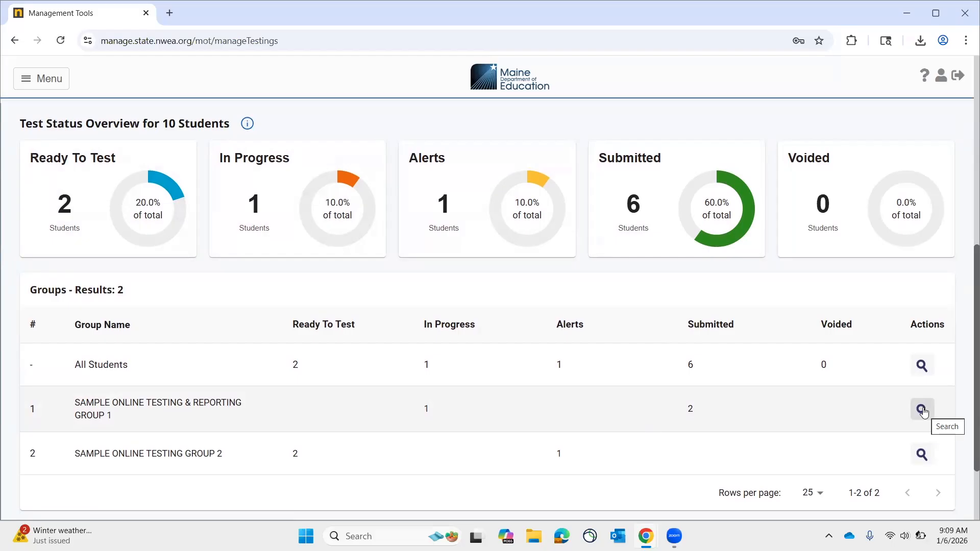
pyautogui.click(921, 366)
pyautogui.click(922, 366)
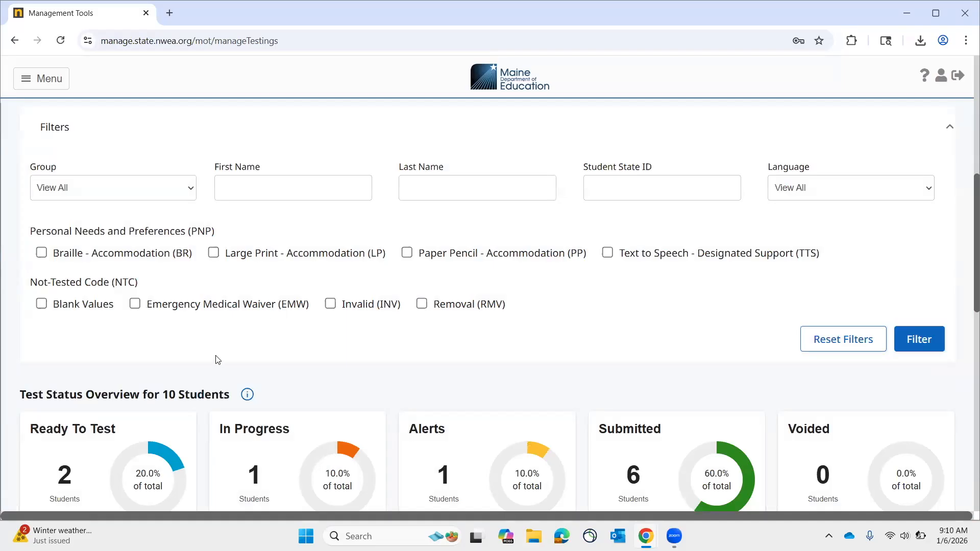
pyautogui.scroll(-5, 217, 360)
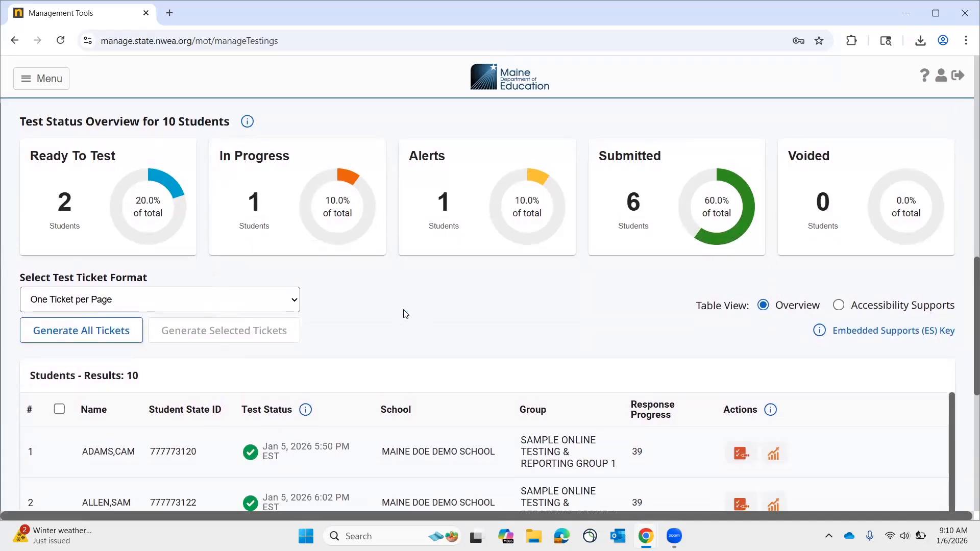
pyautogui.scroll(-3, 405, 313)
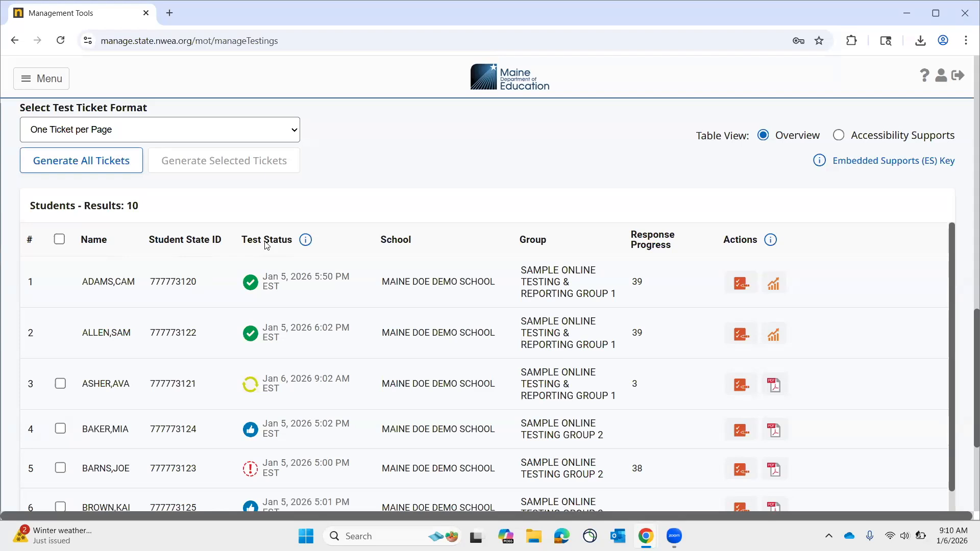
# Show the student table in Accessibility Supports view and review the Reading Grade 4 accessibility supports of the fourth student.
pyautogui.click(837, 136)
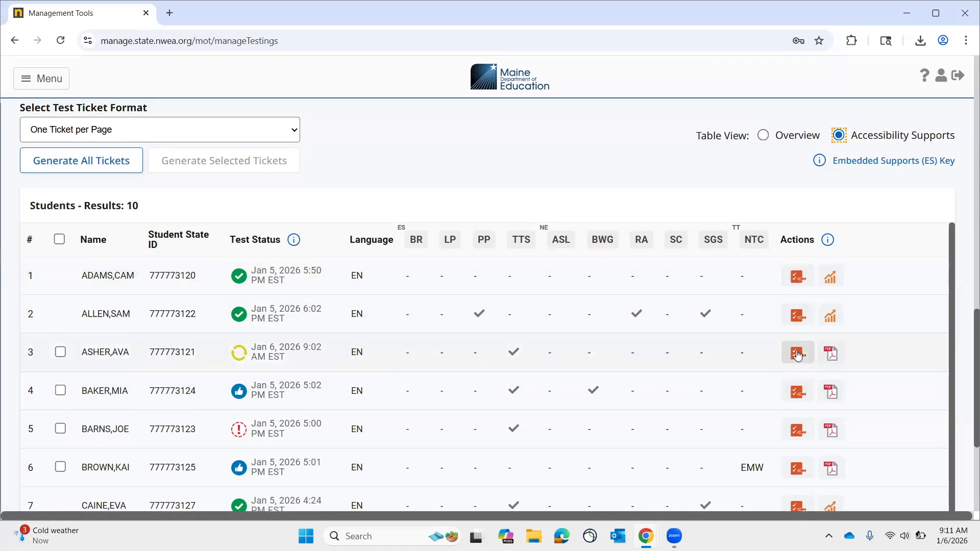
pyautogui.click(797, 392)
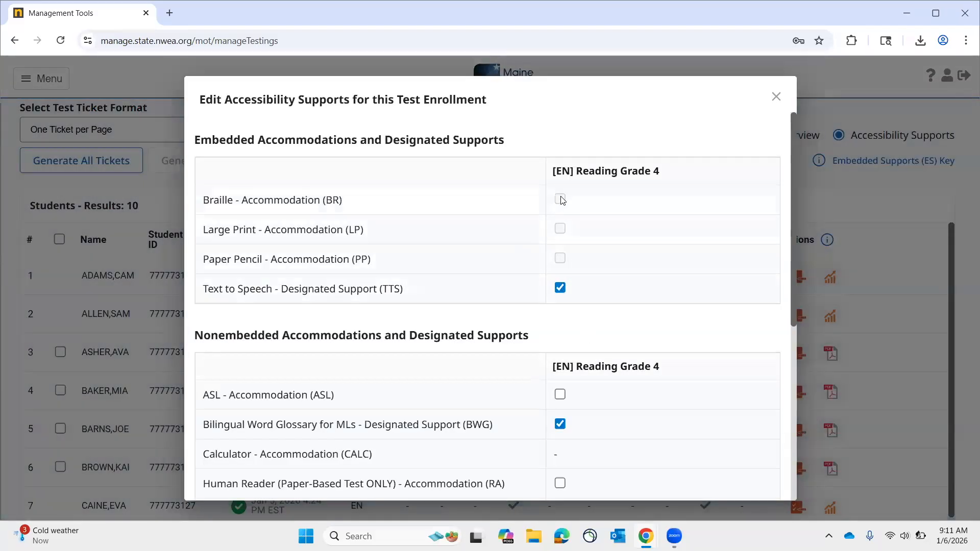
pyautogui.scroll(-4, 590, 283)
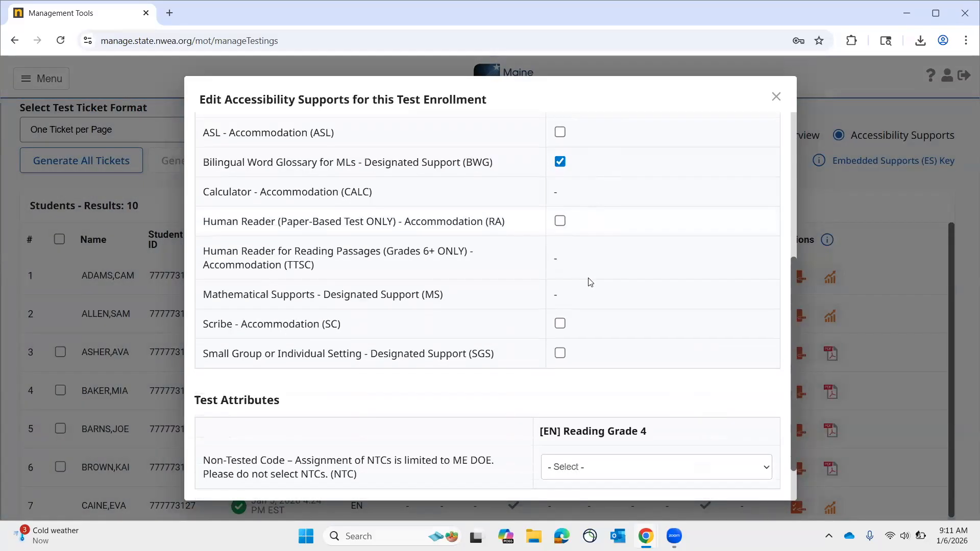
pyautogui.scroll(5, 588, 281)
# Clear and reselect Text to Speech - Designated Support (TTS) for the fourth student, and save the selected supports.
pyautogui.click(560, 288)
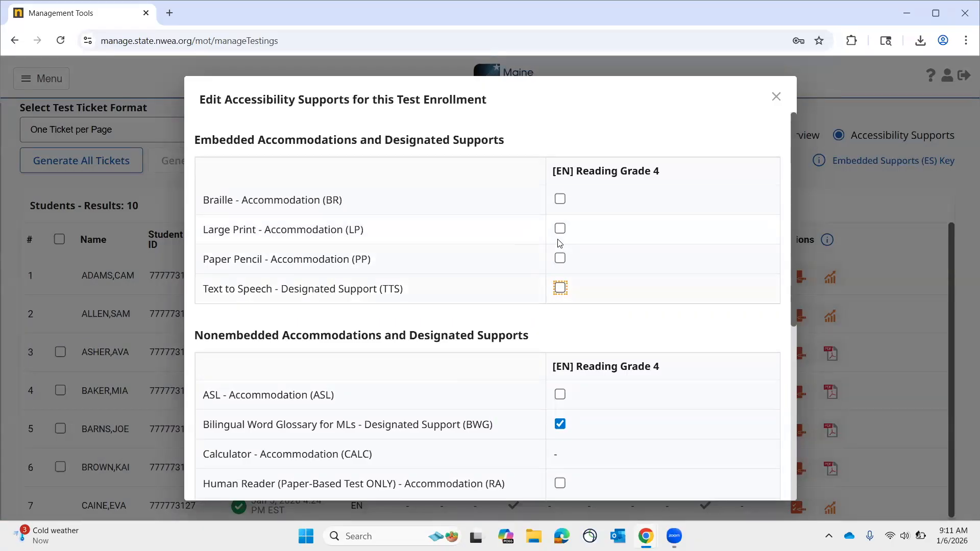
pyautogui.click(560, 289)
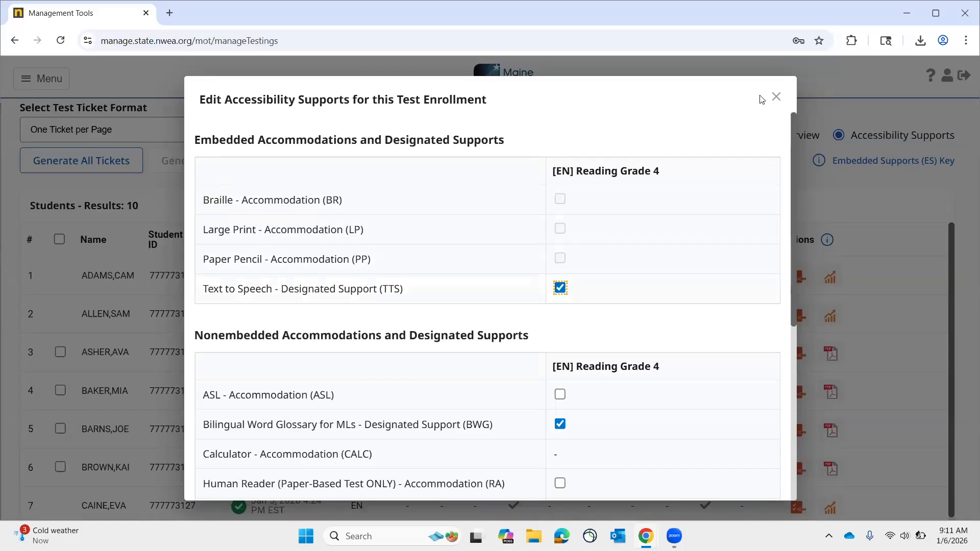
pyautogui.scroll(-6, 697, 332)
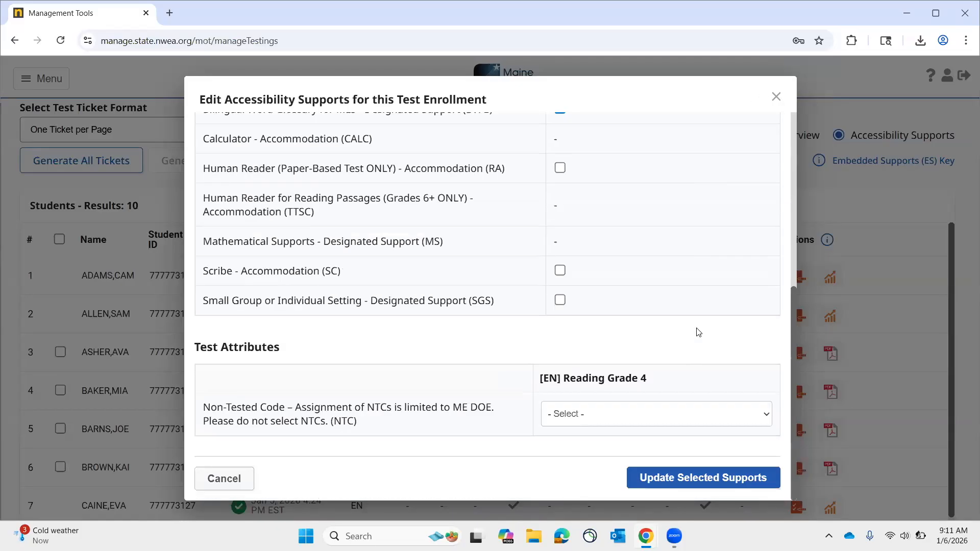
pyautogui.click(672, 474)
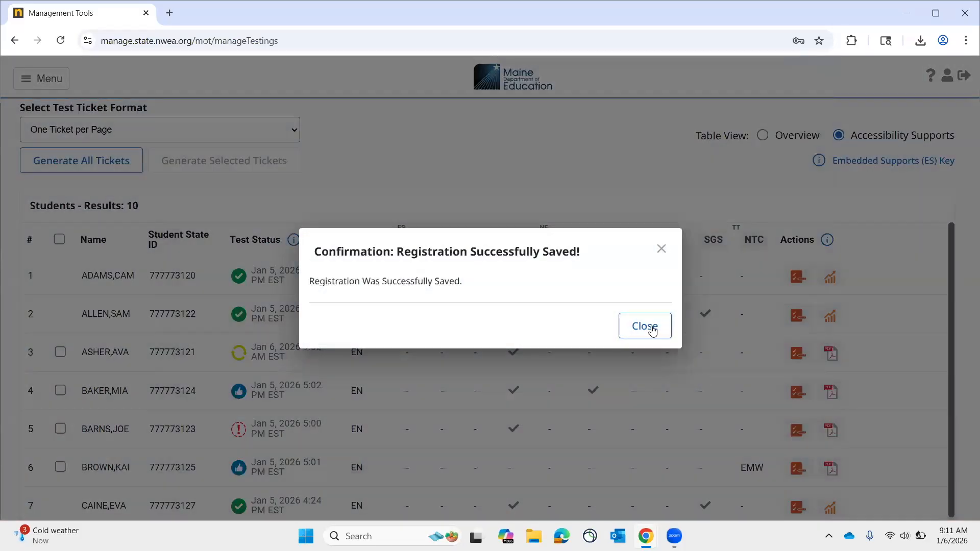
pyautogui.click(652, 329)
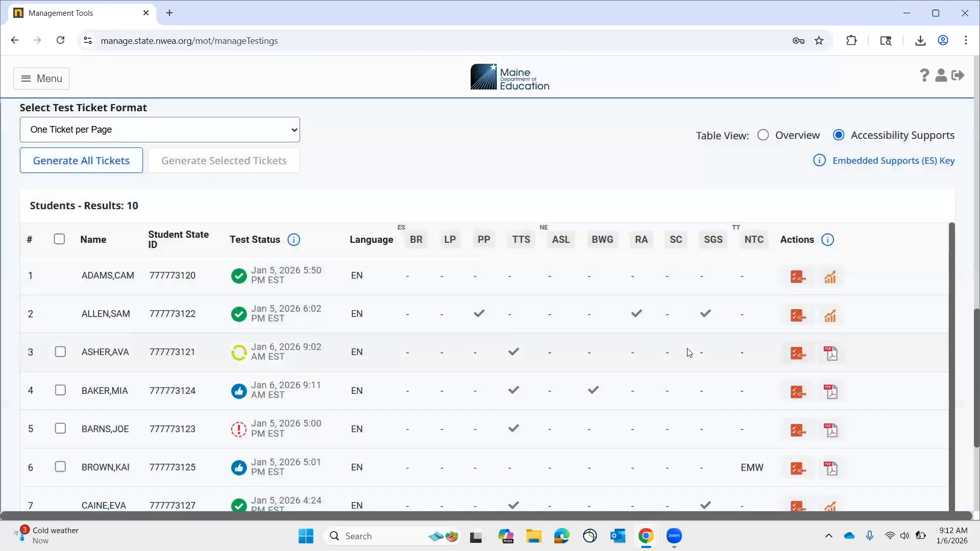
# Edit the third student's accessibility supports, toggling Text to Speech (TTS) and leaving it selected, and save the update.
pyautogui.click(798, 357)
pyautogui.click(560, 289)
pyautogui.click(560, 289)
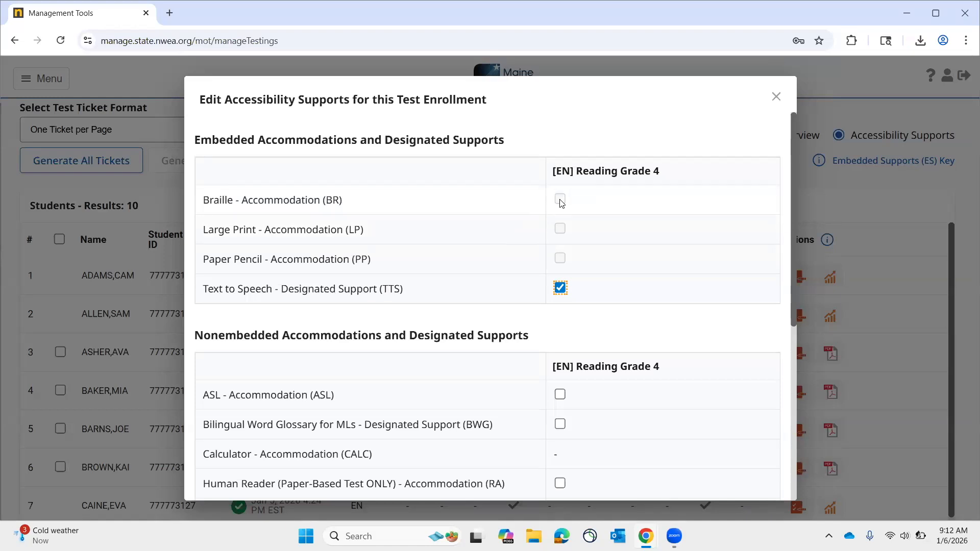
pyautogui.click(560, 288)
pyautogui.click(559, 288)
pyautogui.scroll(-3, 622, 335)
pyautogui.scroll(-1, 622, 335)
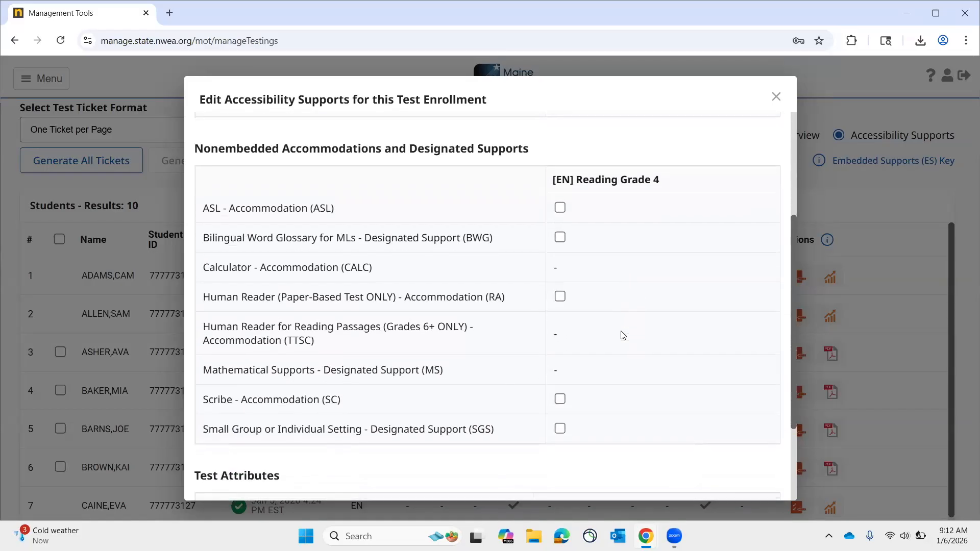
pyautogui.scroll(-1, 622, 335)
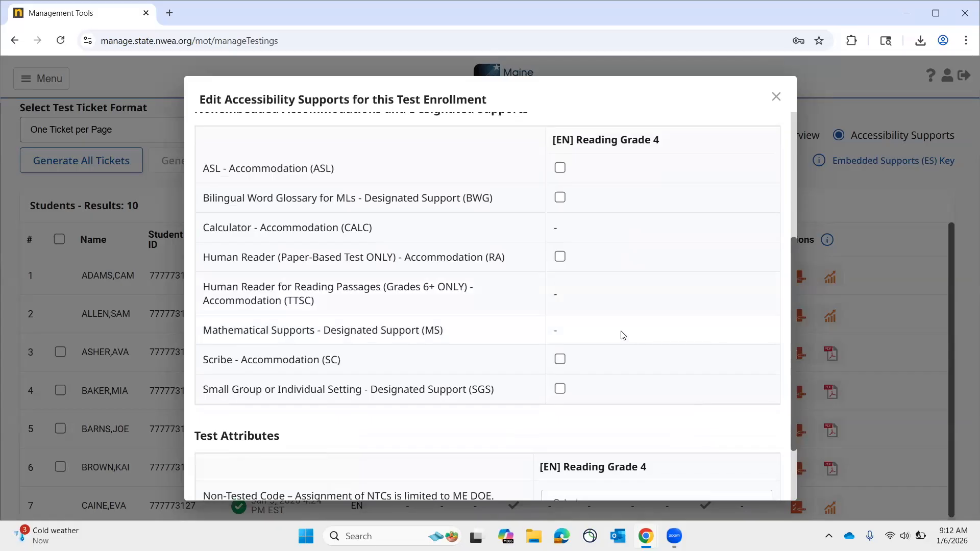
pyautogui.scroll(-3, 623, 335)
pyautogui.click(708, 477)
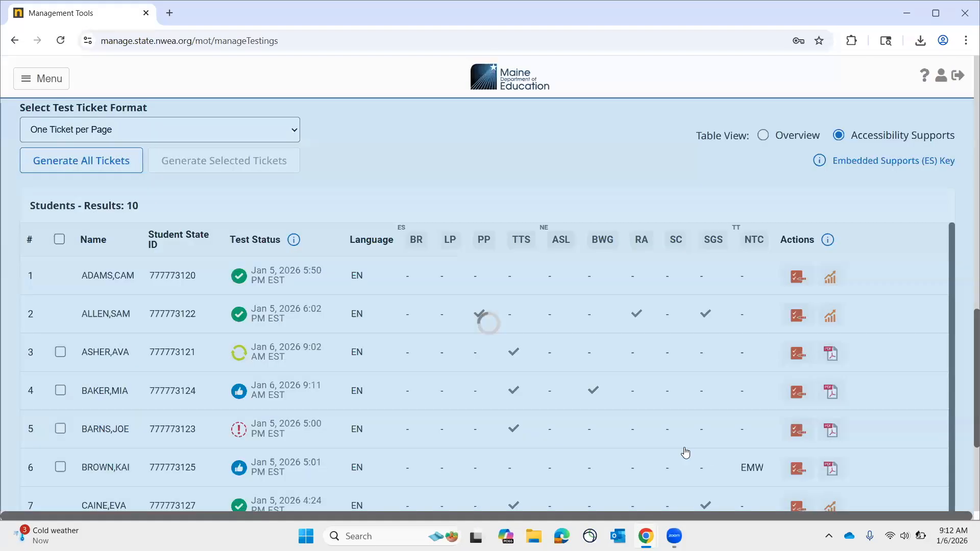
pyautogui.click(645, 326)
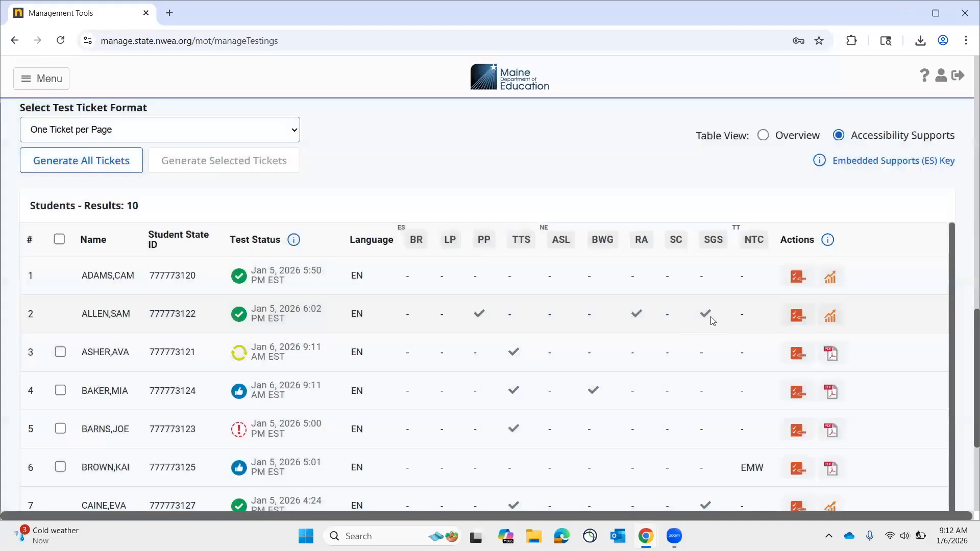
# Review the second student's embedded and nonembedded supports and test attributes, and close them without saving.
pyautogui.click(798, 316)
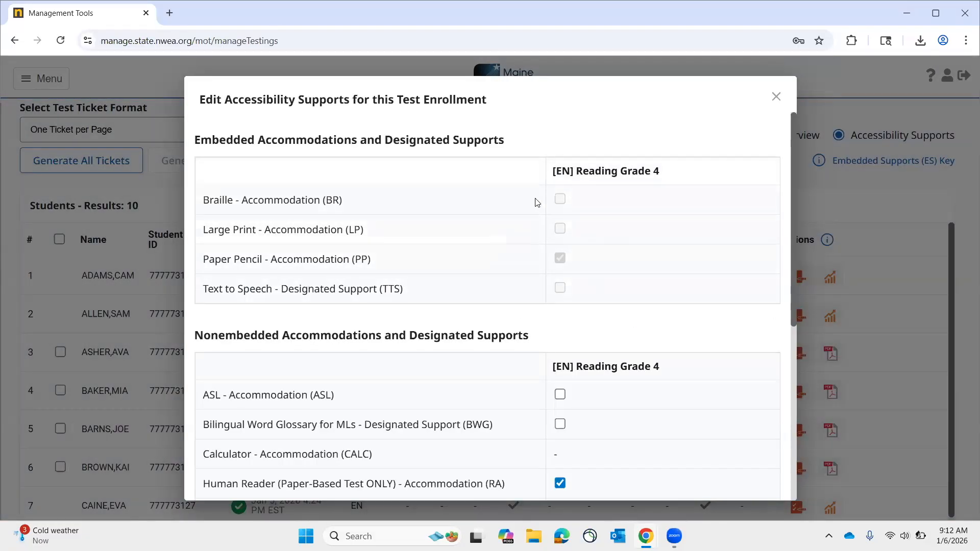
pyautogui.scroll(-2, 530, 306)
pyautogui.scroll(-3, 530, 306)
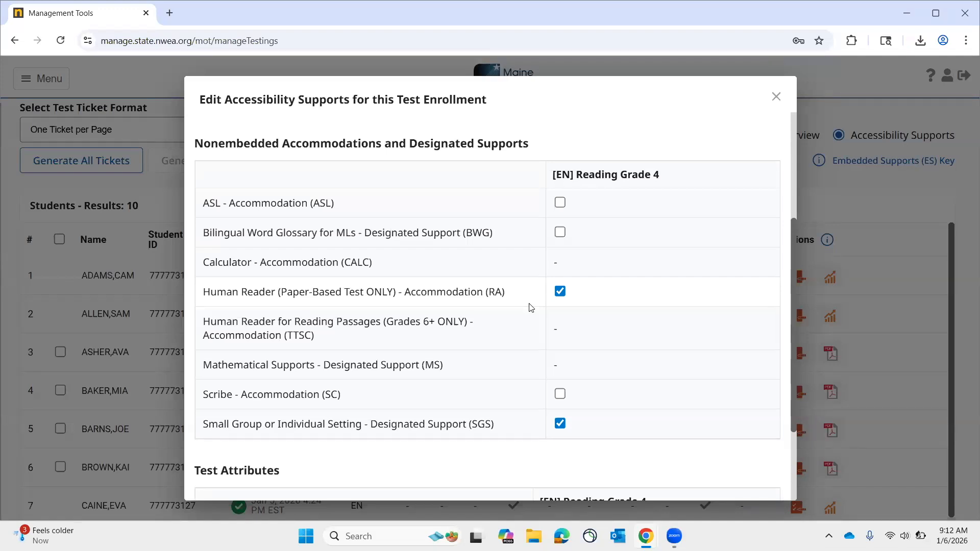
pyautogui.scroll(-3, 531, 307)
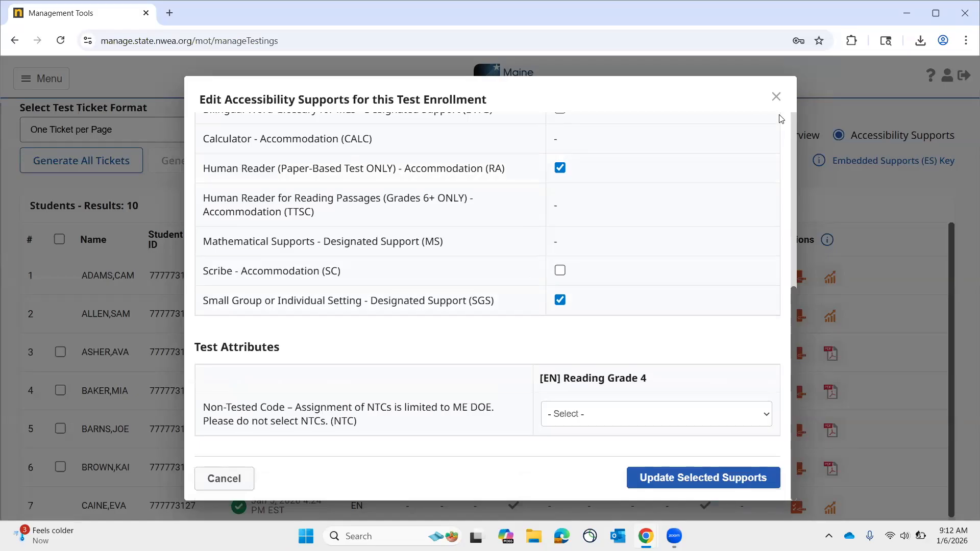
pyautogui.click(776, 97)
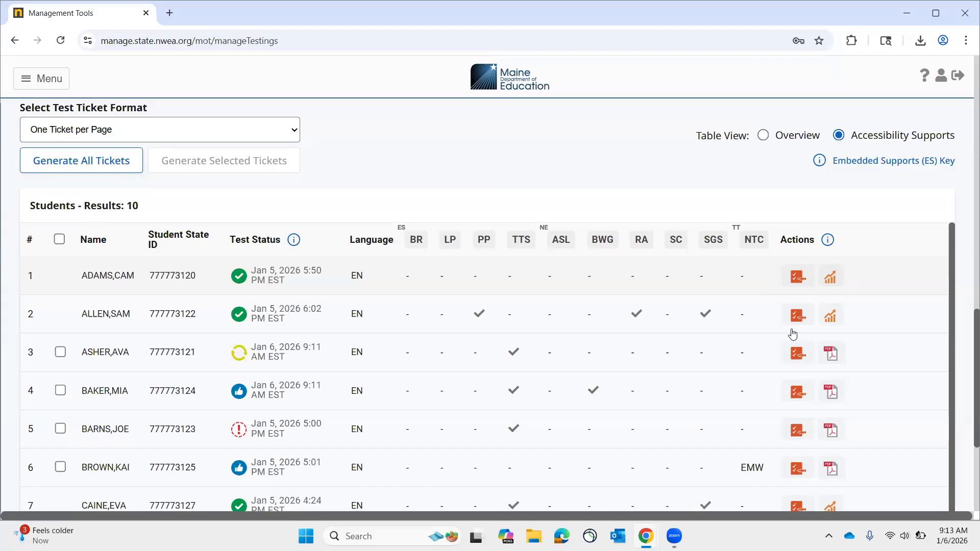
# Download the third student's test ticket as a PDF, view it, and return to the Management Tools page.
pyautogui.click(836, 356)
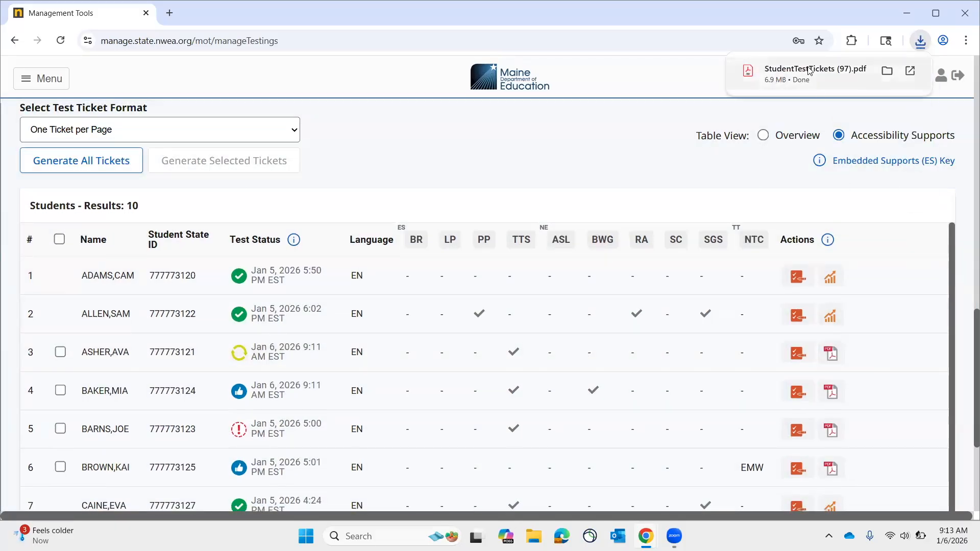
pyautogui.click(811, 73)
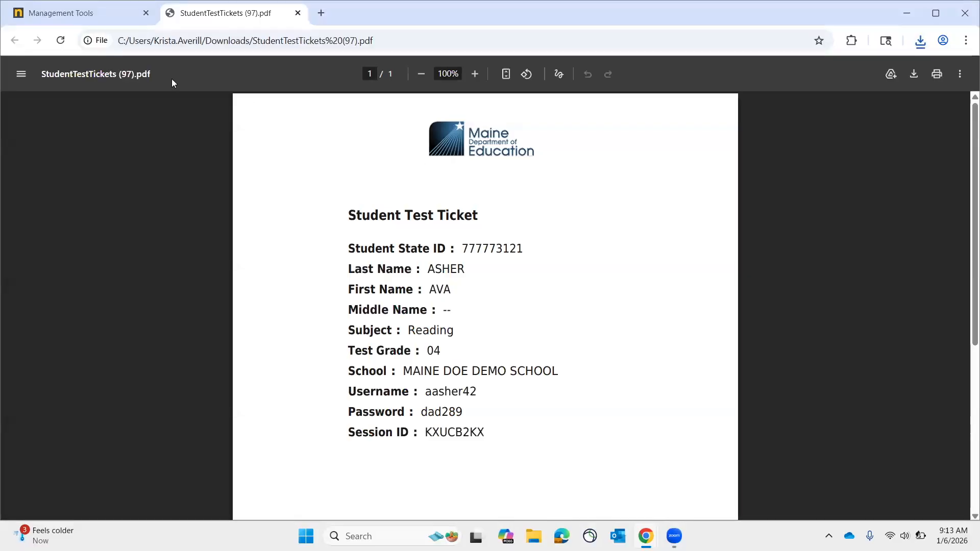
pyautogui.click(117, 15)
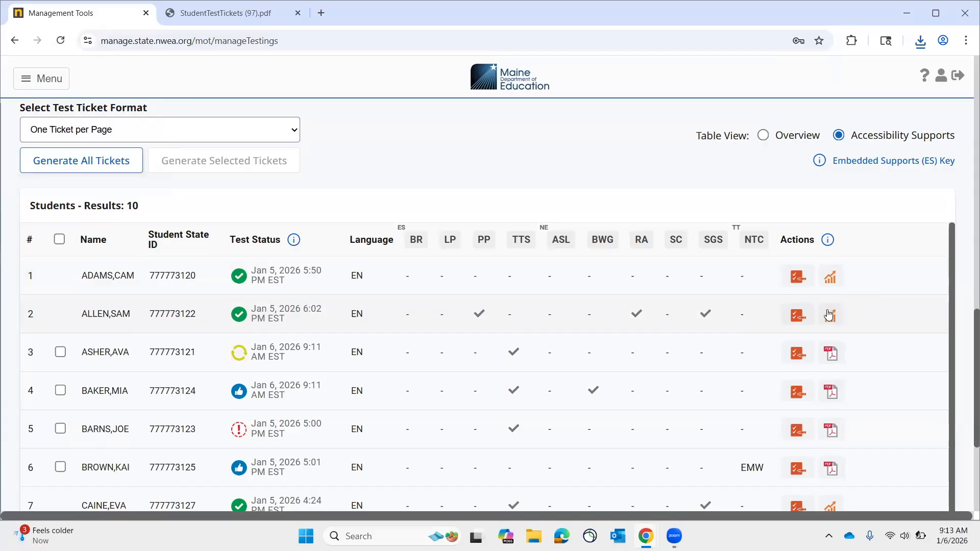
# View the first student's Maine Through Year Winter 2026 Reading report and return to the test monitoring page.
pyautogui.click(827, 286)
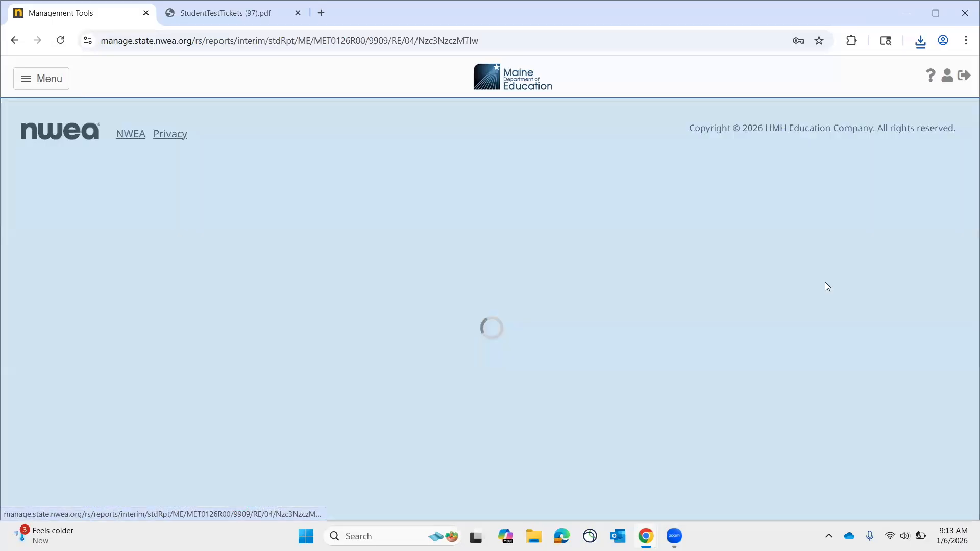
pyautogui.scroll(-2, 545, 323)
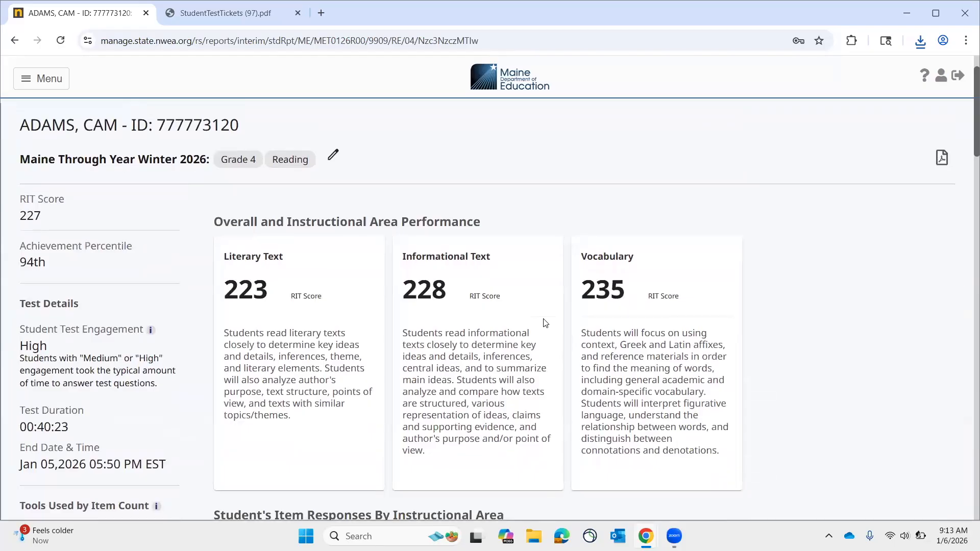
pyautogui.hotkey('alt', 'Left')
# Select the third and fourth students for test ticket generation, and clear both selections.
pyautogui.scroll(-3, 962, 373)
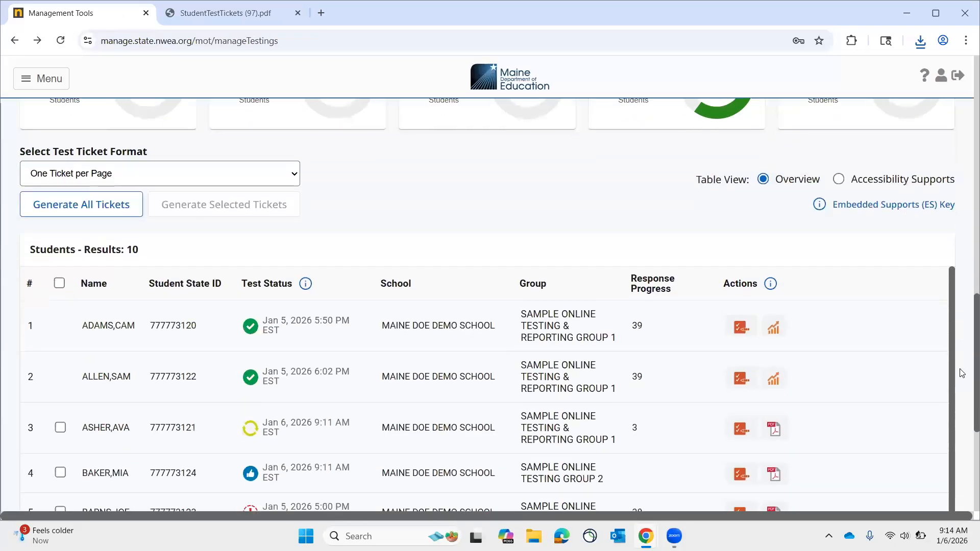
pyautogui.scroll(1, 962, 374)
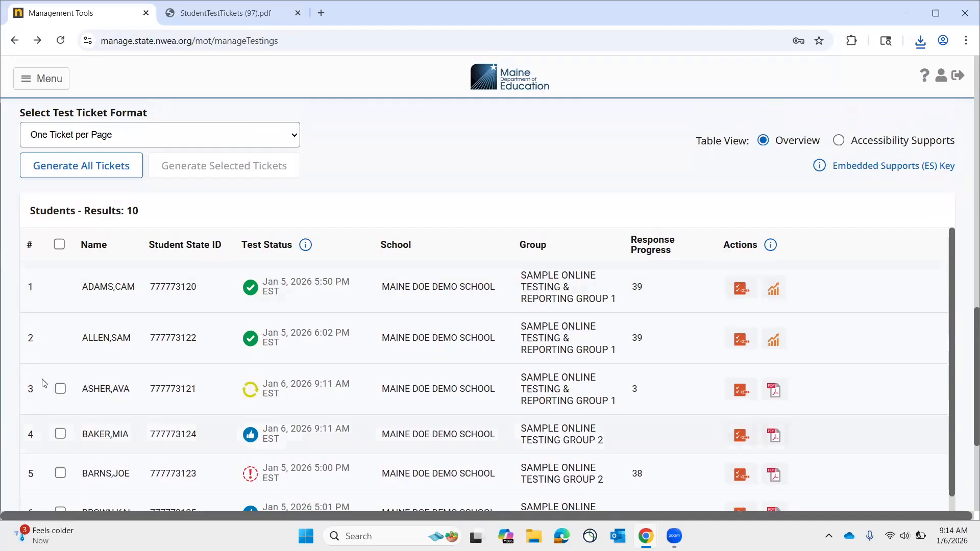
pyautogui.click(60, 389)
pyautogui.click(61, 433)
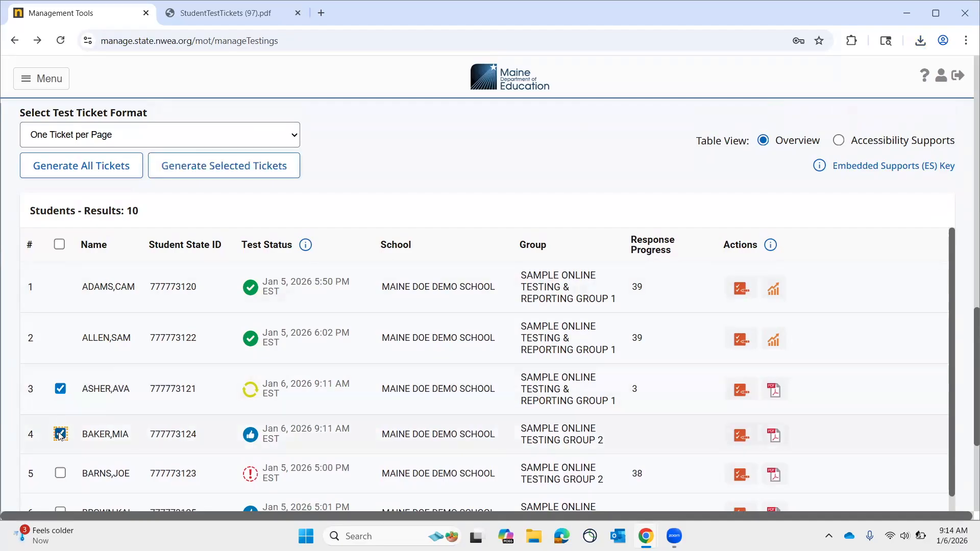
pyautogui.click(60, 433)
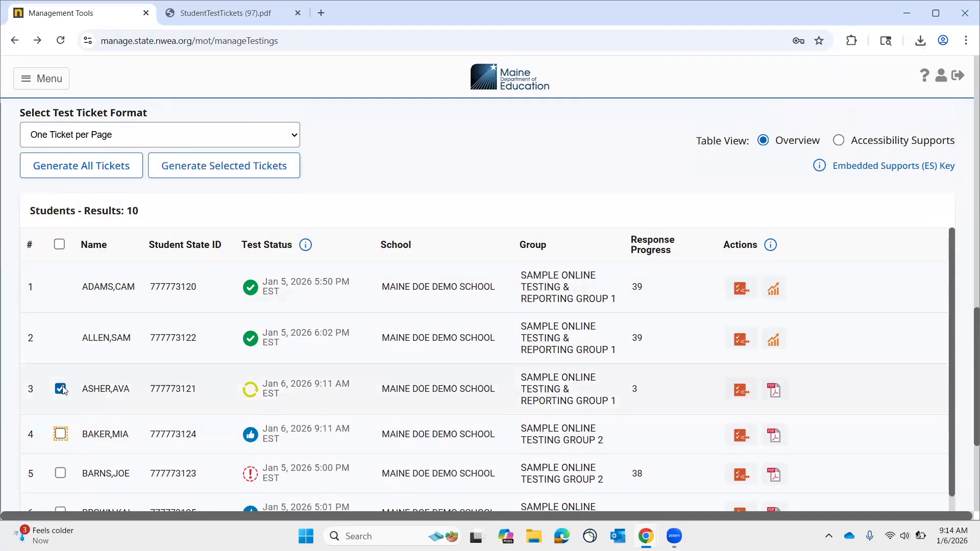
pyautogui.click(60, 389)
# Select all available students in the results list and set the test ticket format to CSV.
pyautogui.click(60, 244)
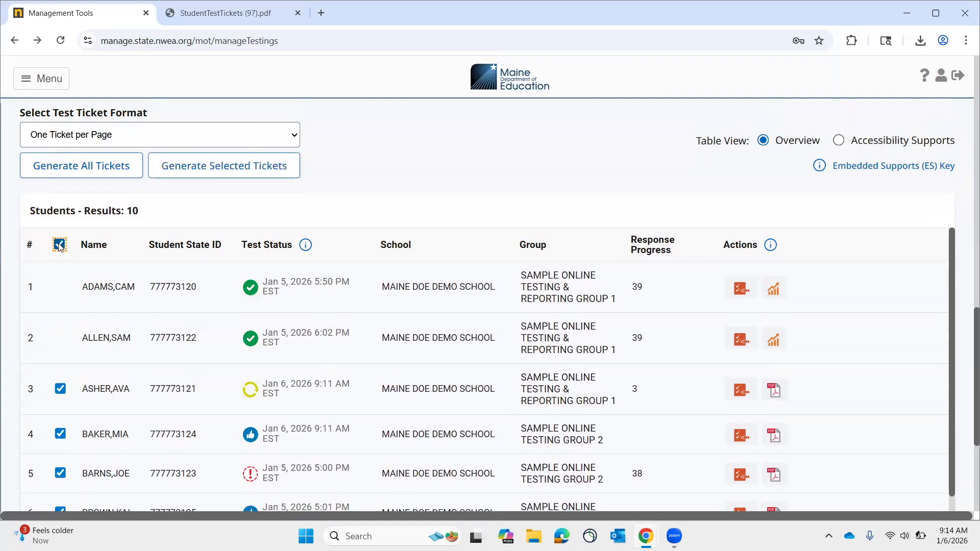
pyautogui.click(102, 136)
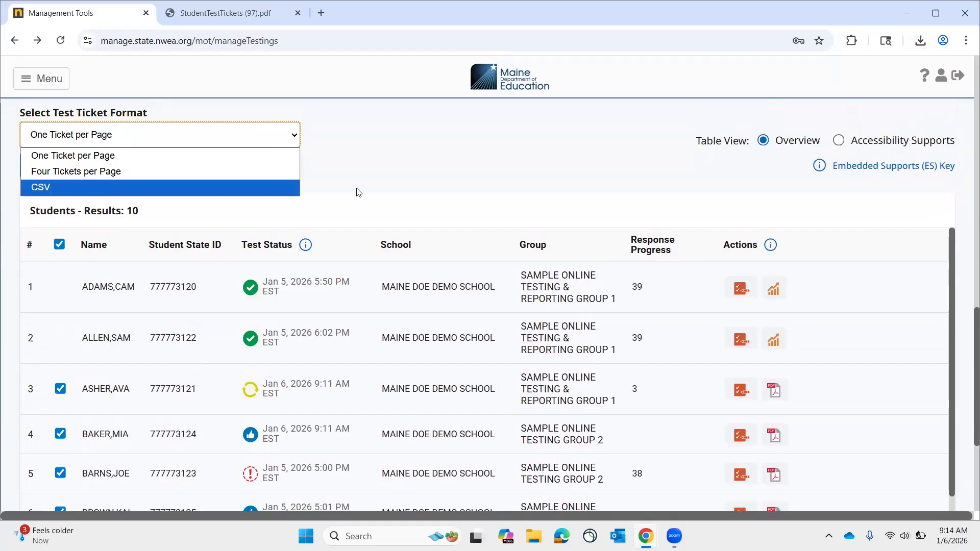
pyautogui.click(265, 192)
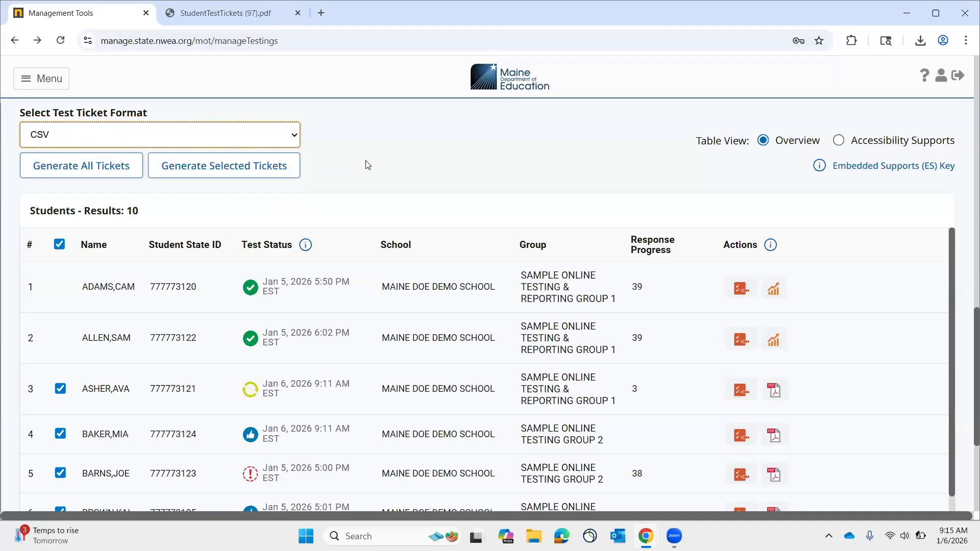
# Refresh the School 9909 test data and review the Test Status Overview and student results list.
pyautogui.scroll(10, 367, 164)
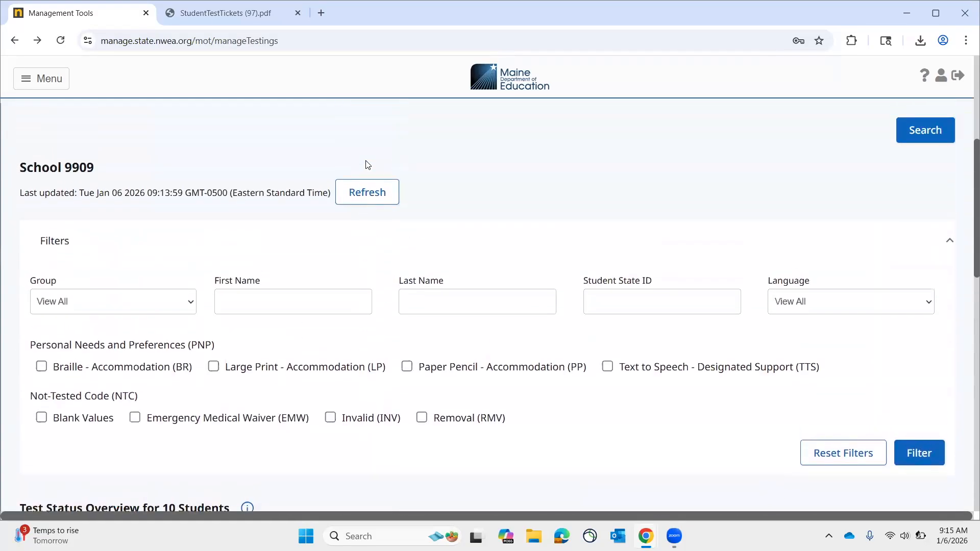
pyautogui.scroll(-1, 367, 165)
pyautogui.click(386, 169)
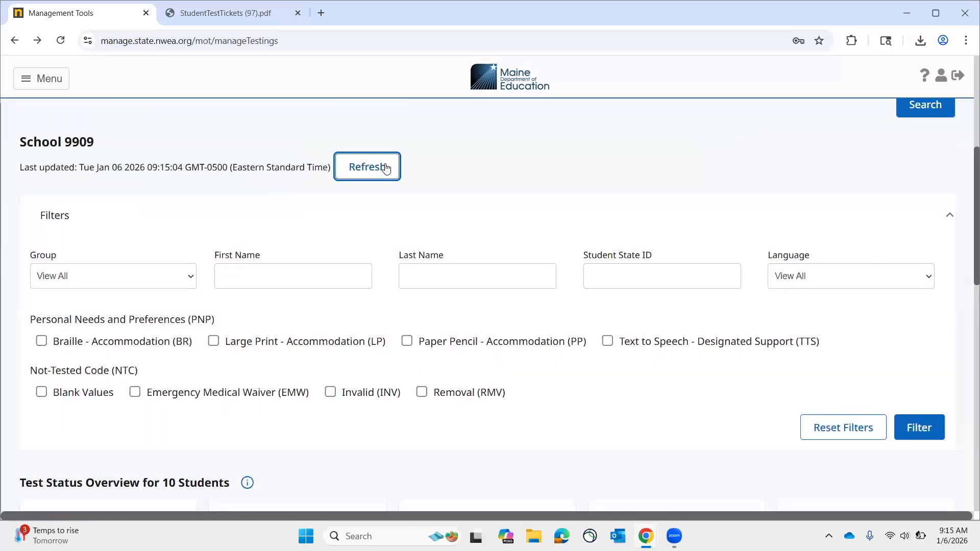
pyautogui.scroll(-6, 592, 386)
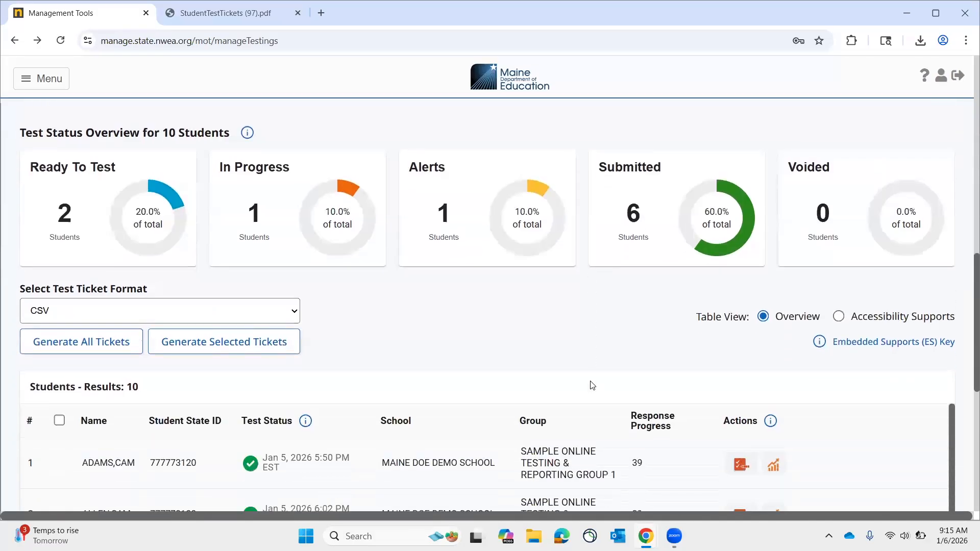
pyautogui.scroll(-3, 592, 385)
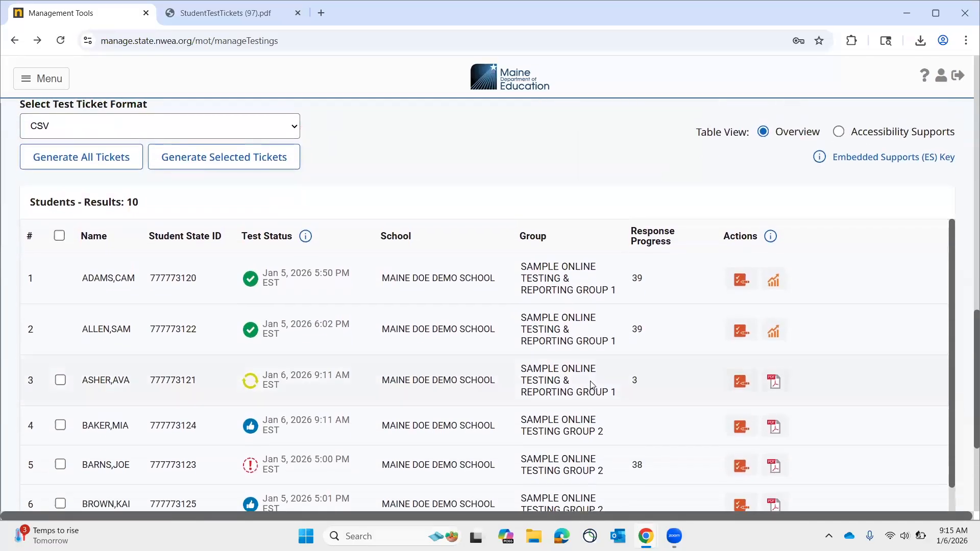
# Switch to the Maine Through Year Assessment: Math & Reading web page and examine its Winter 2026 important dates and resource sections.
pyautogui.scroll(1, 591, 383)
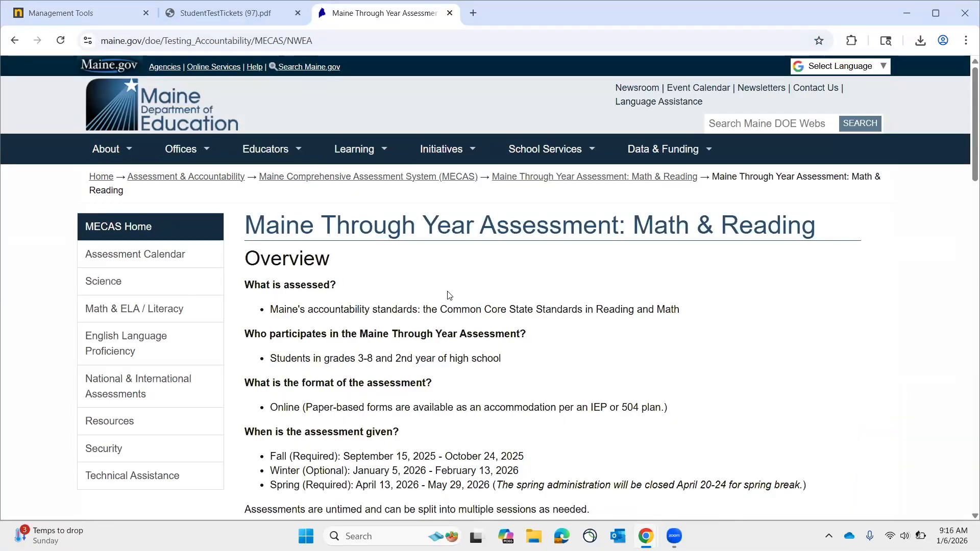
pyautogui.scroll(-15, 449, 296)
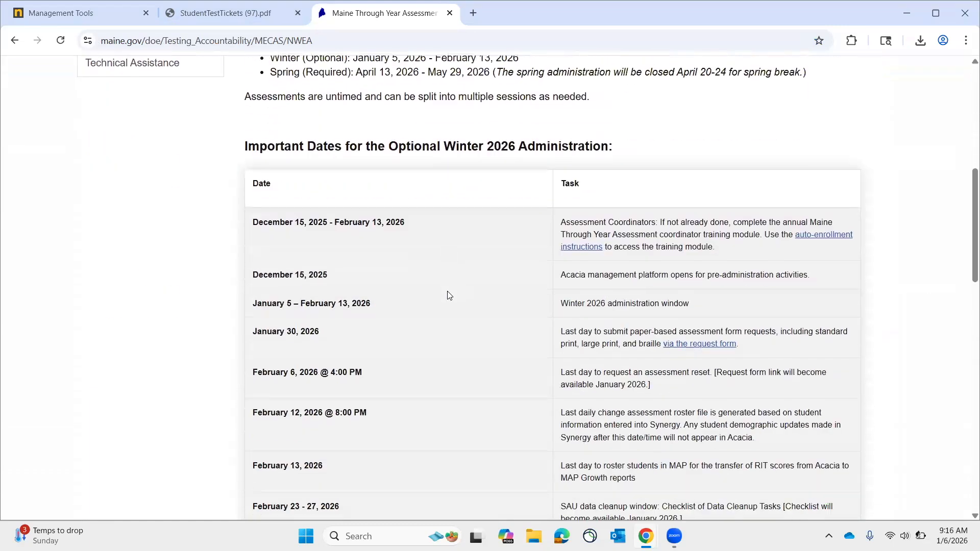
pyautogui.scroll(-9, 448, 296)
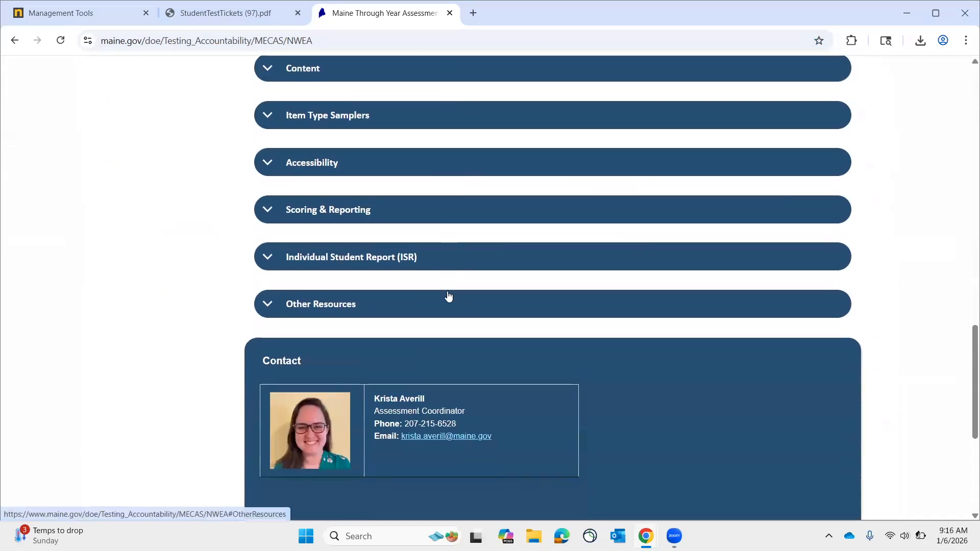